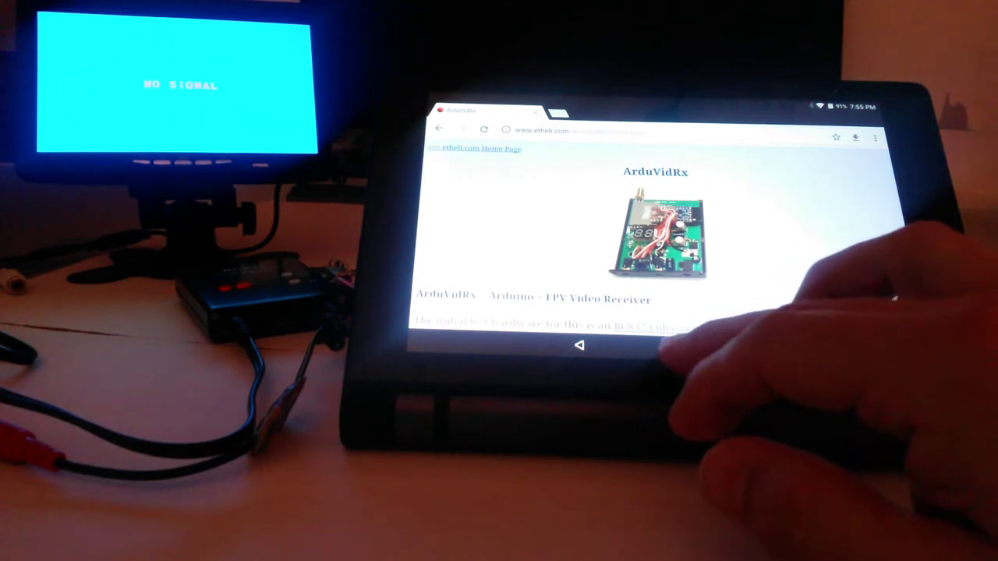
# Step: Leave Chrome for the Android home screen showing the ArduVidRx Controller icon
pyautogui.click(667, 348)
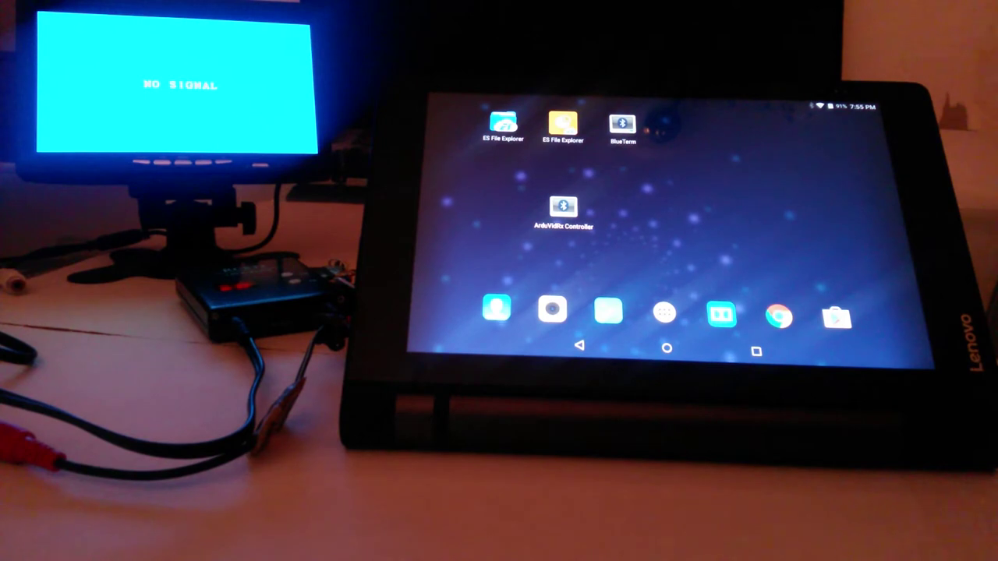
# Step: Launch ArduVidRx Controller connected on 5800 MHz F4 and bring up Select Channel
pyautogui.click(563, 207)
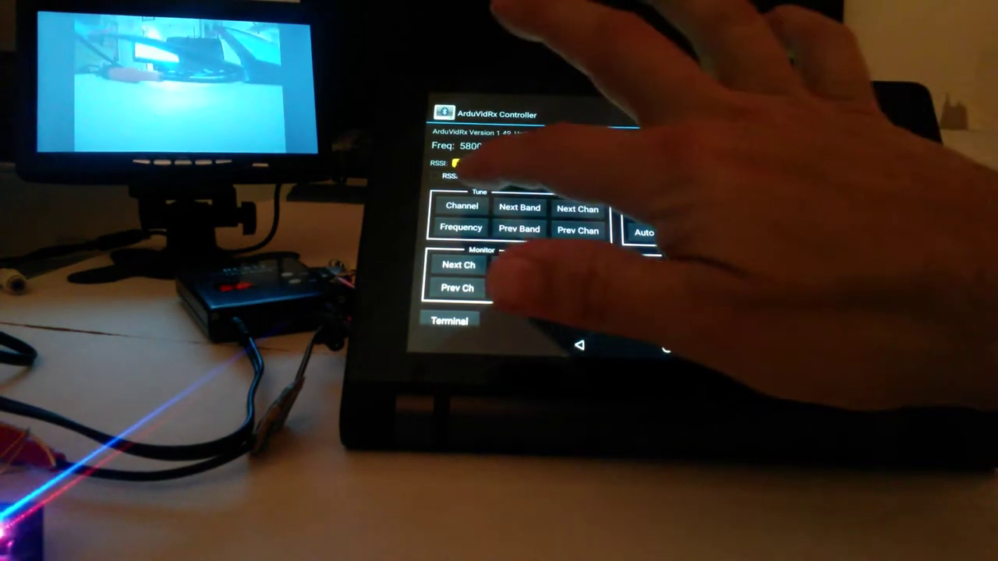
pyautogui.click(462, 206)
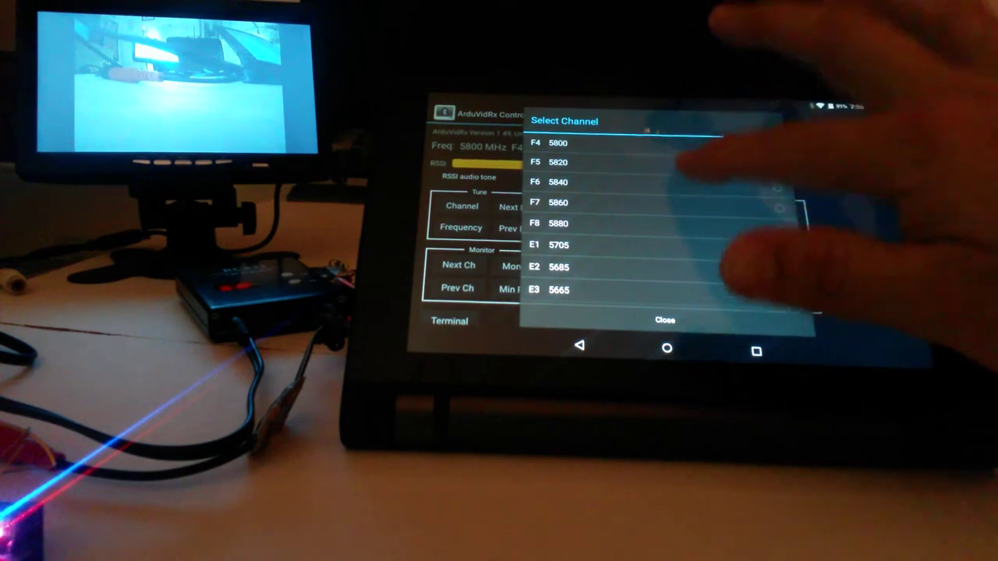
pyautogui.scroll(3, 663, 219)
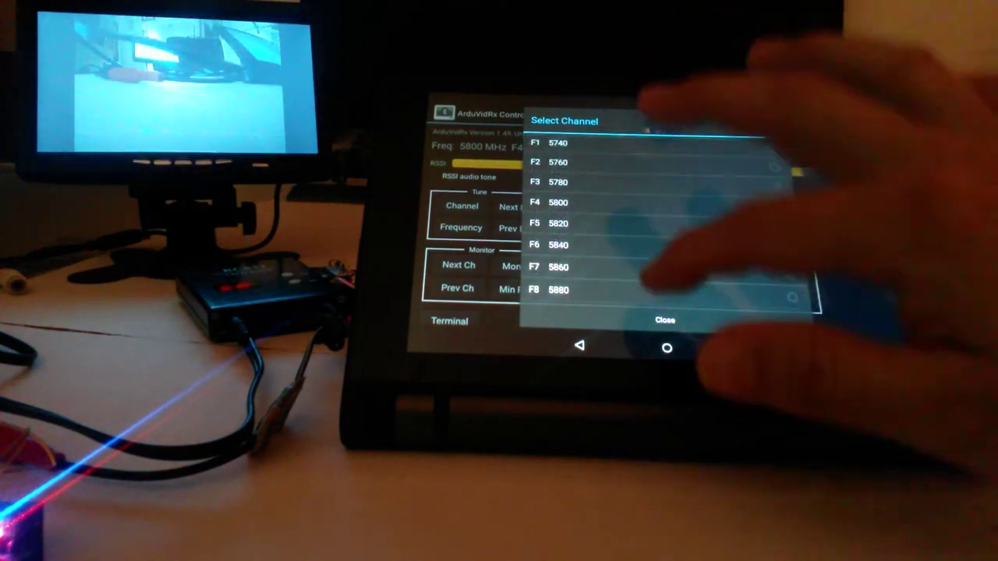
pyautogui.scroll(-5, 662, 218)
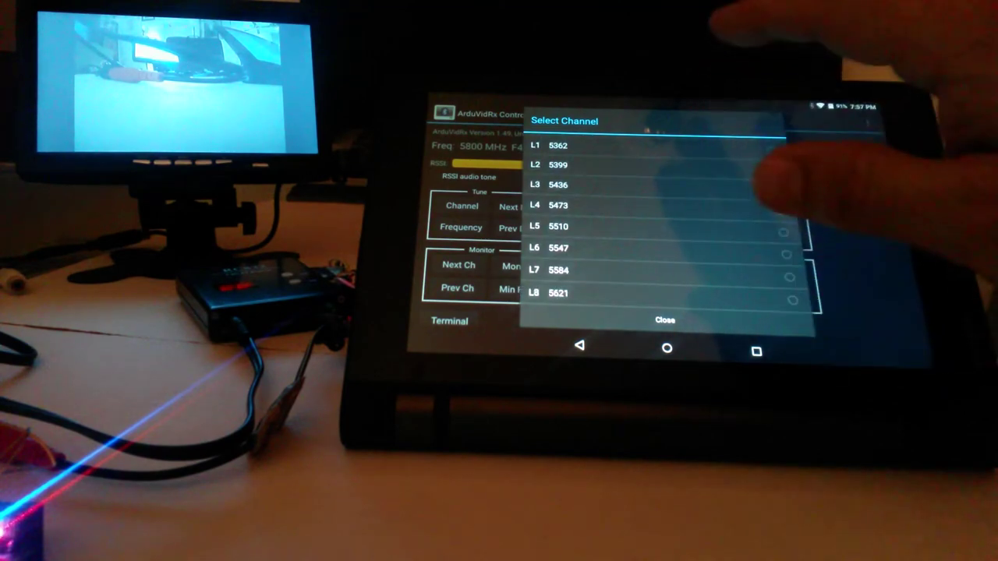
pyautogui.scroll(5, 663, 218)
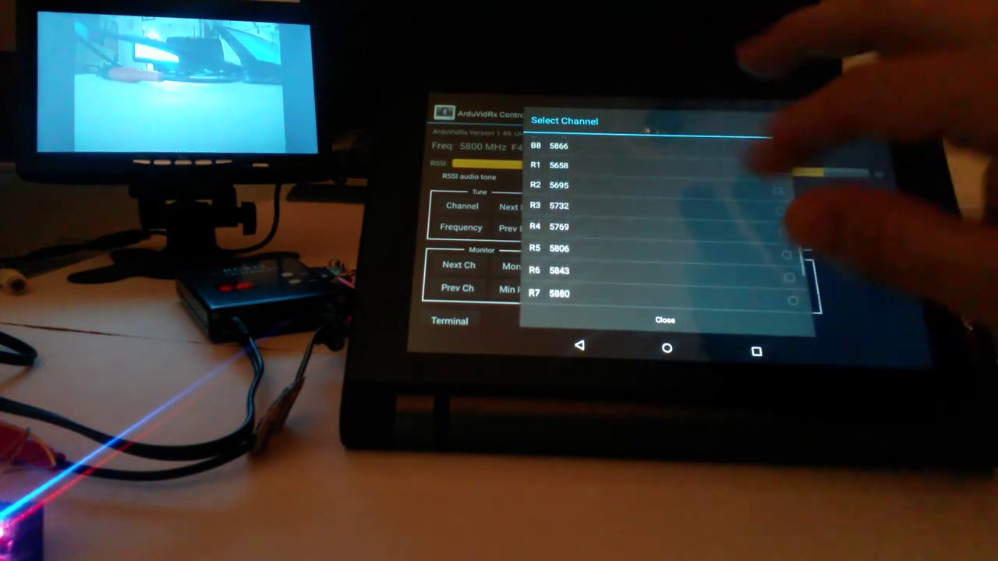
pyautogui.scroll(5, 663, 218)
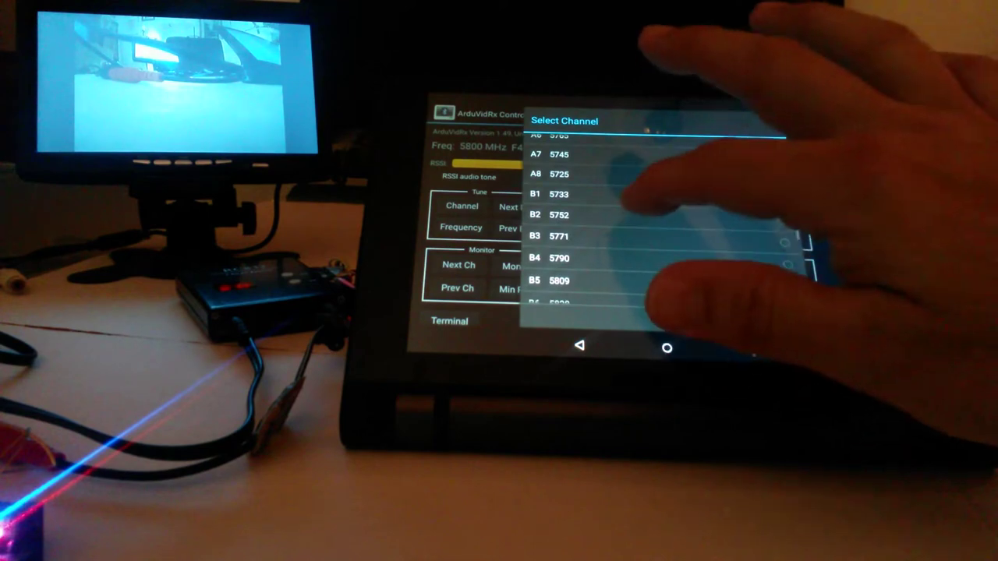
# Step: Tune to B2 5752 MHz, close the channel list unchanged, and start direct frequency entry
pyautogui.click(663, 233)
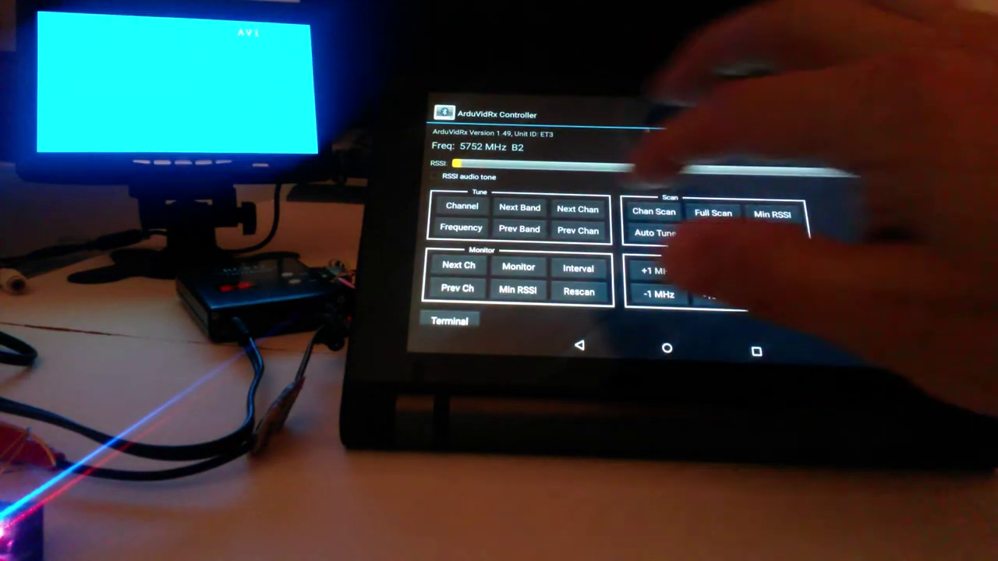
pyautogui.click(461, 208)
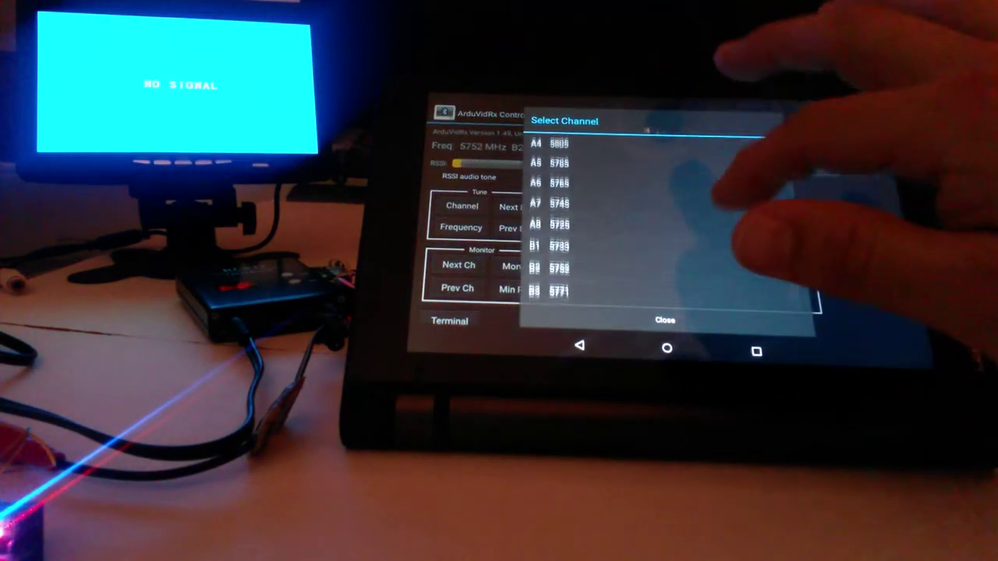
pyautogui.click(665, 319)
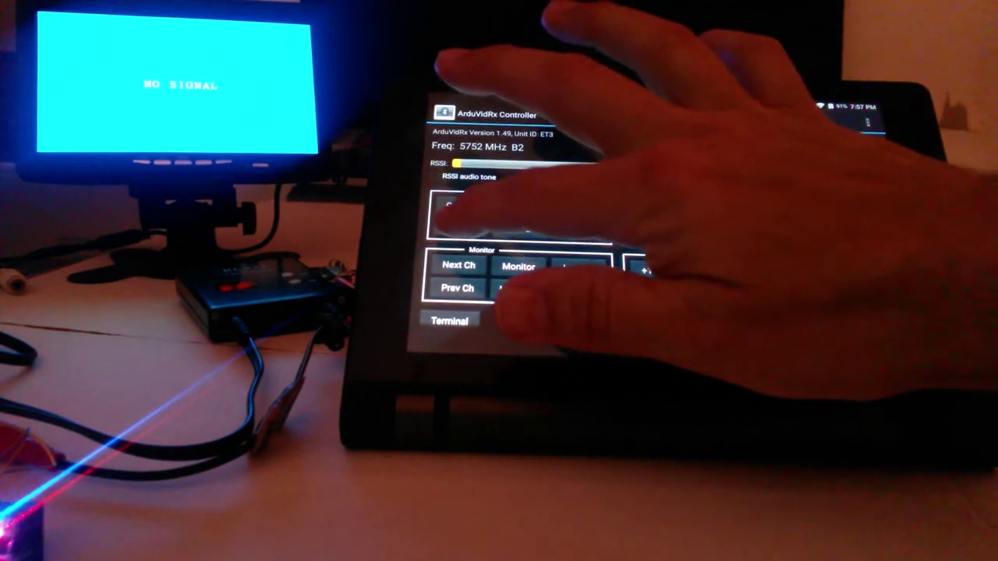
pyautogui.click(477, 146)
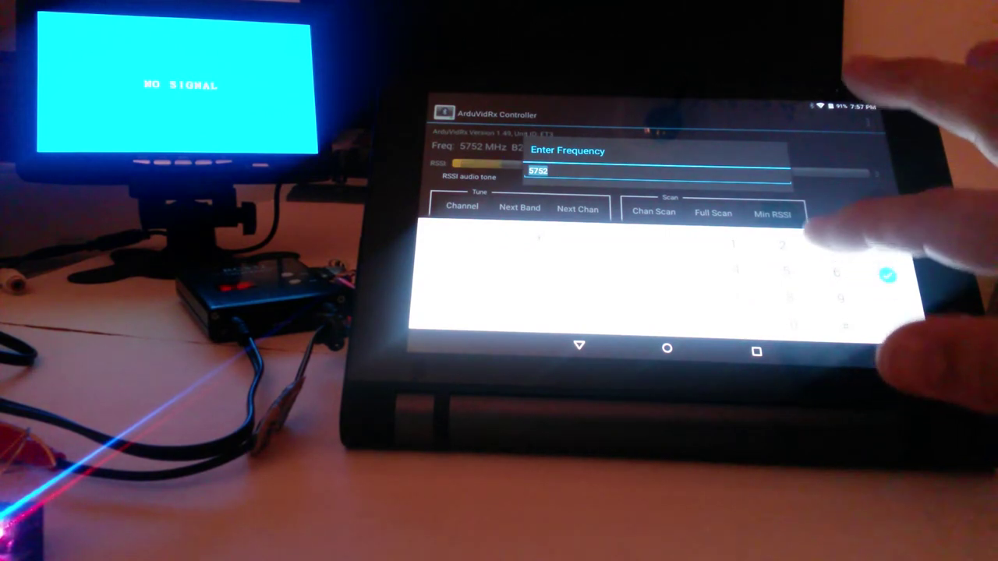
pyautogui.write('5877')
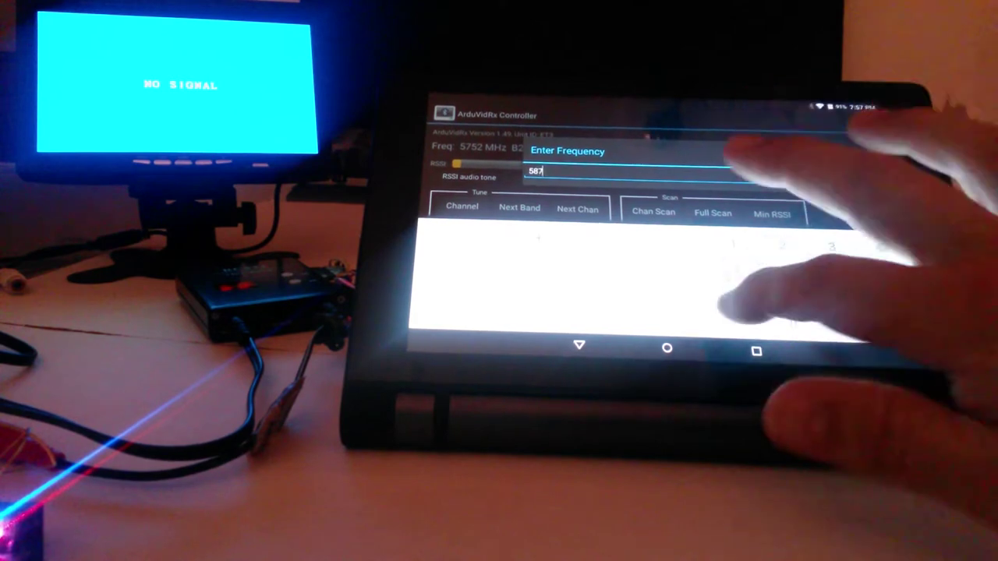
# Step: Confirm the directly entered 5877 MHz frequency
pyautogui.press('Return')
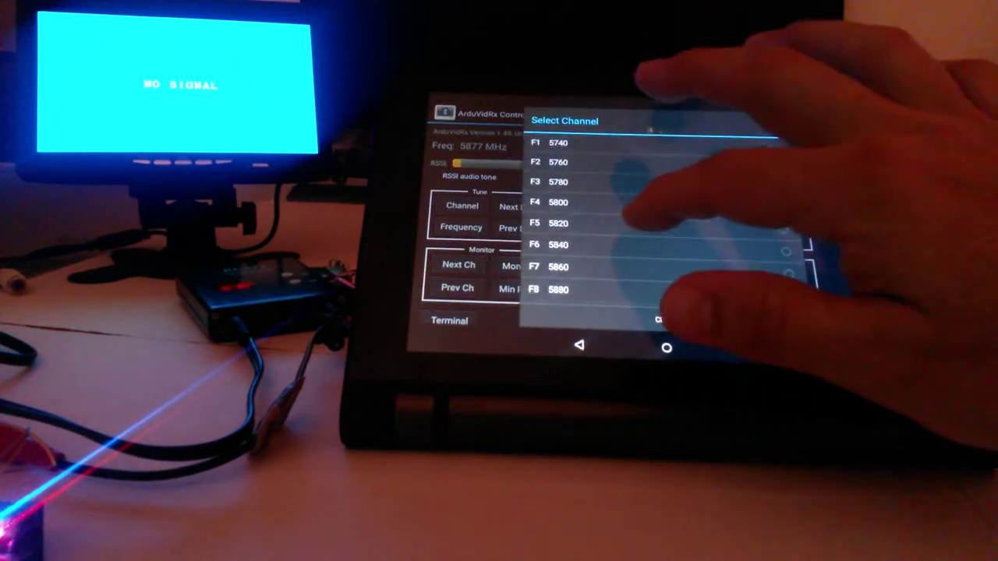
# Step: Tune to F4 5800 MHz, step through next bands and channels F5 onward, then back to F4
pyautogui.click(558, 202)
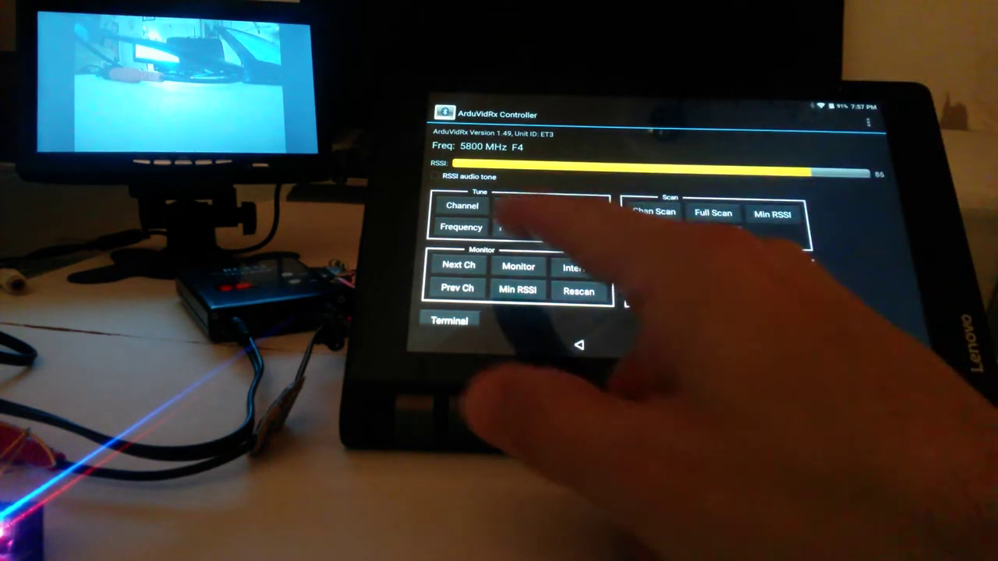
pyautogui.click(519, 207)
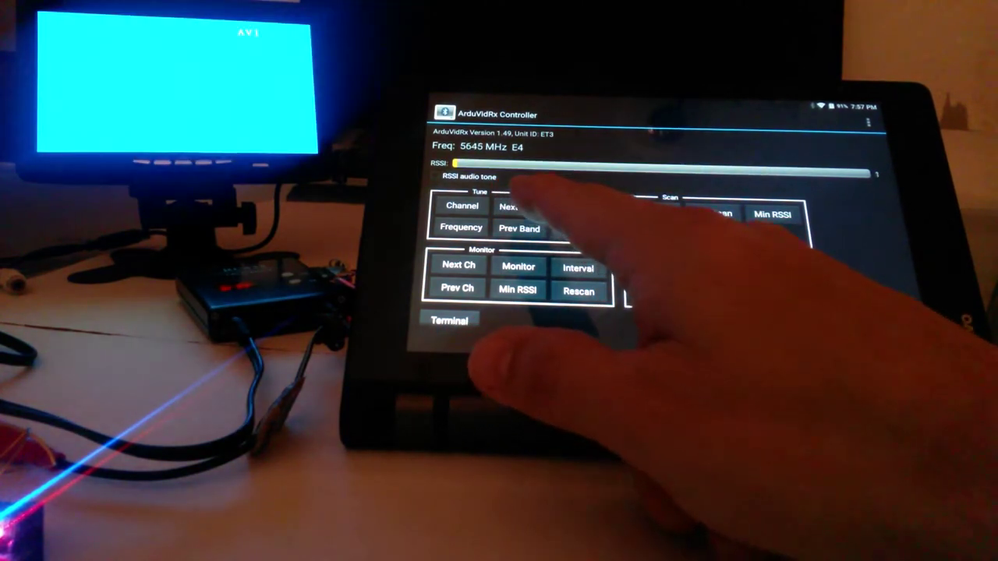
pyautogui.click(519, 207)
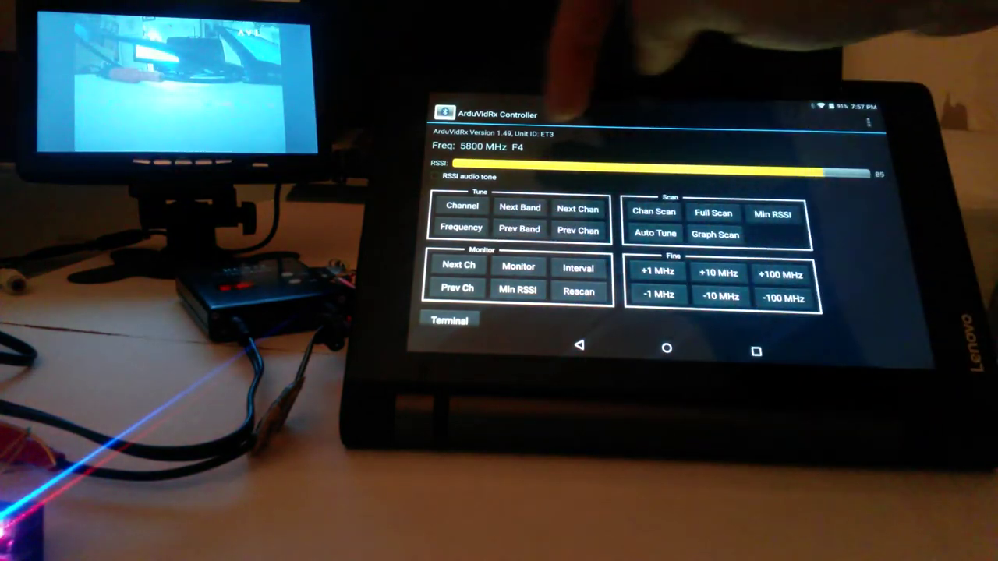
pyautogui.click(578, 208)
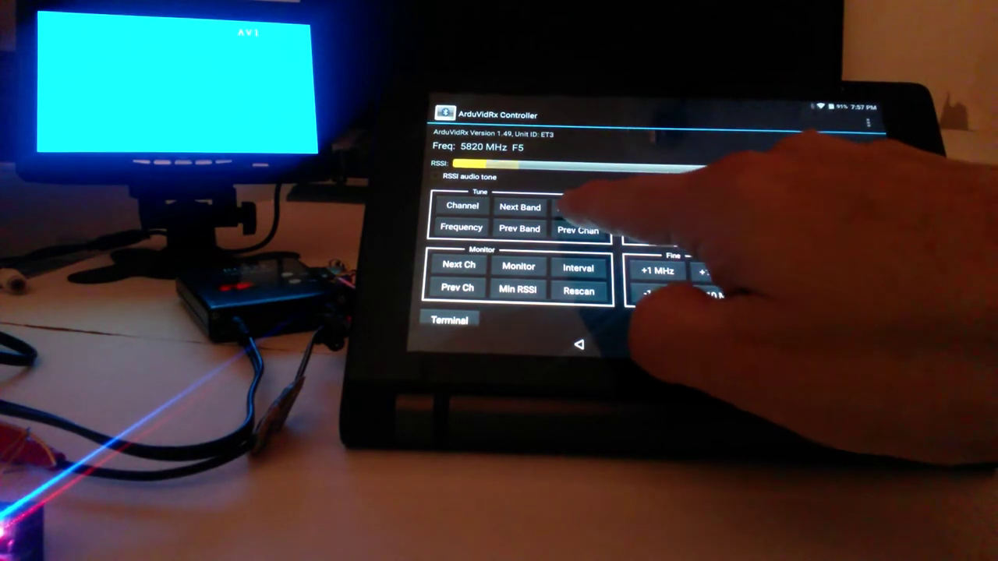
pyautogui.click(578, 208)
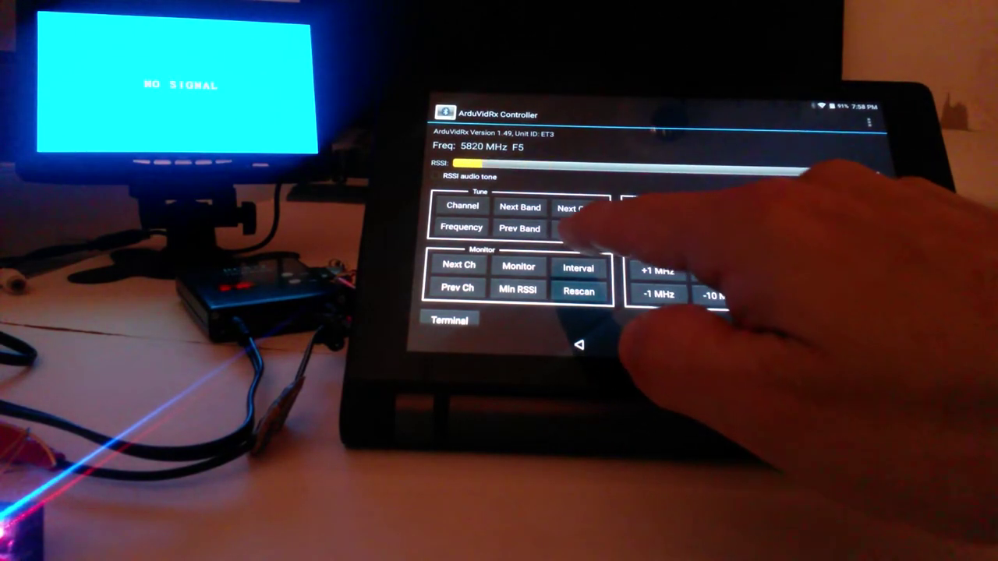
pyautogui.click(577, 230)
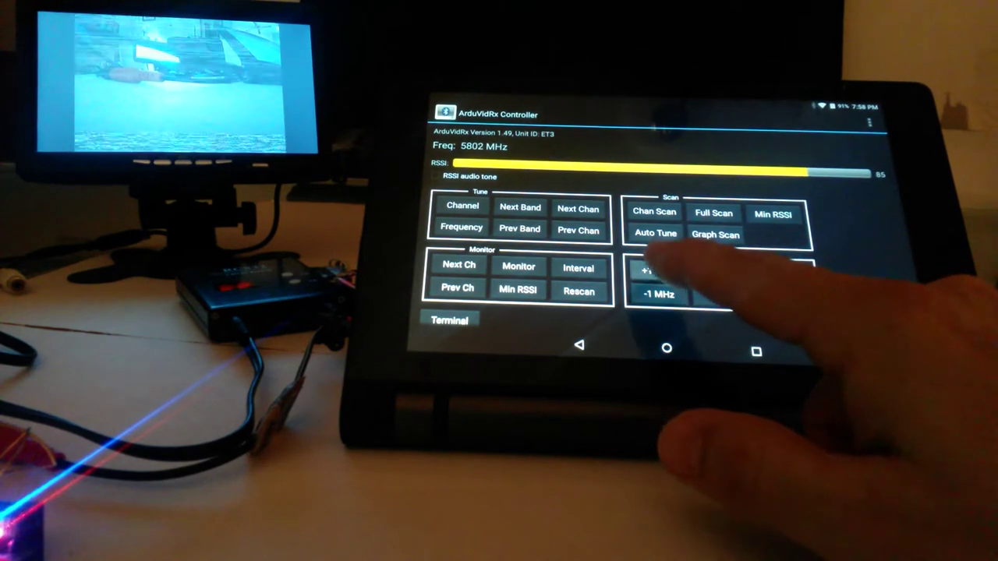
pyautogui.click(649, 271)
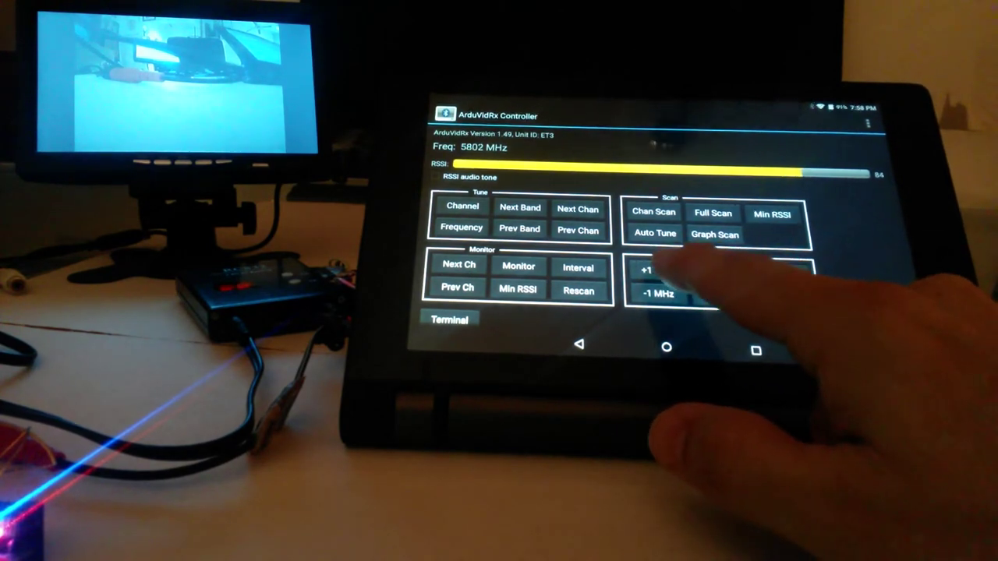
pyautogui.click(659, 271)
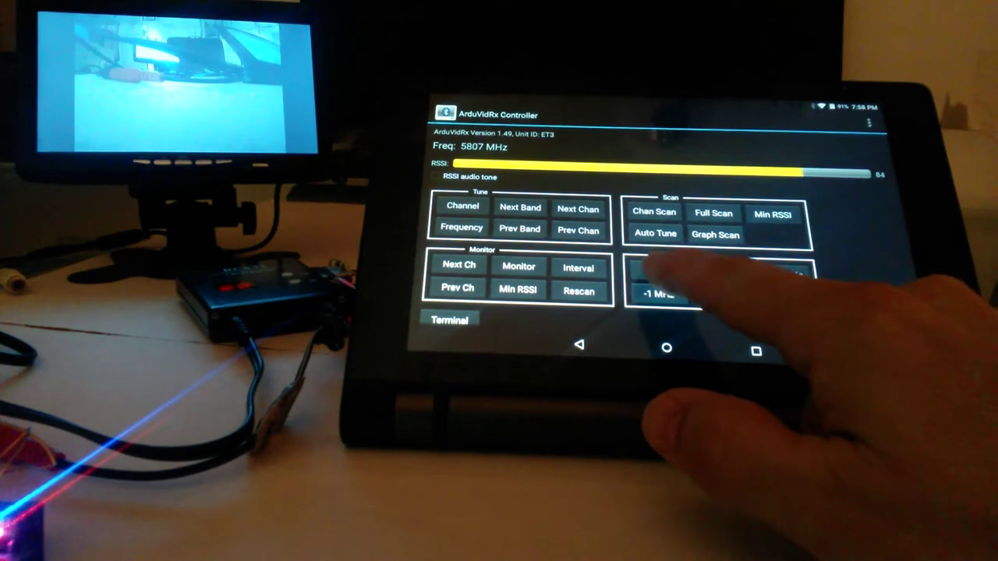
pyautogui.click(659, 271)
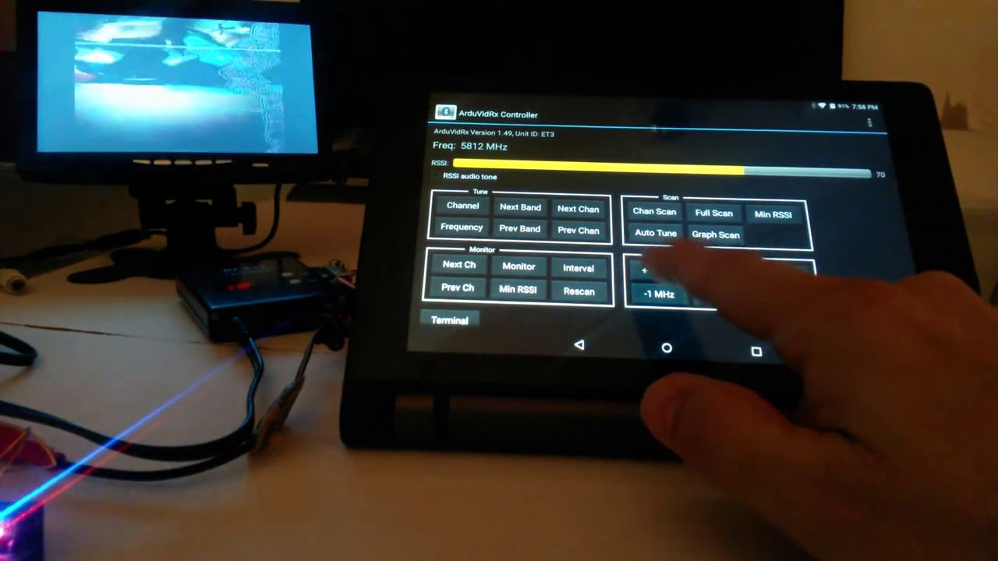
pyautogui.click(658, 271)
pyautogui.click(658, 271)
pyautogui.click(658, 295)
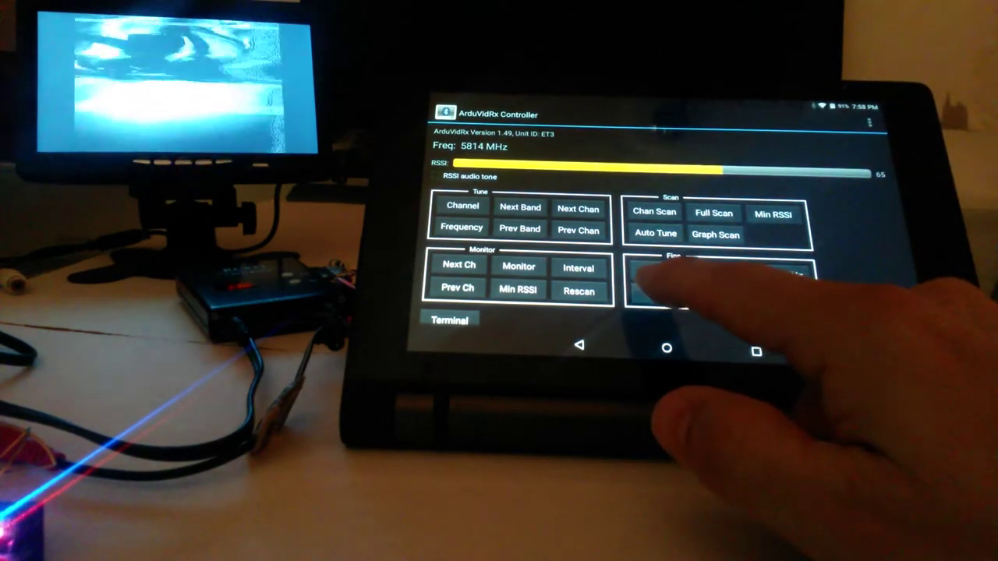
pyautogui.click(658, 294)
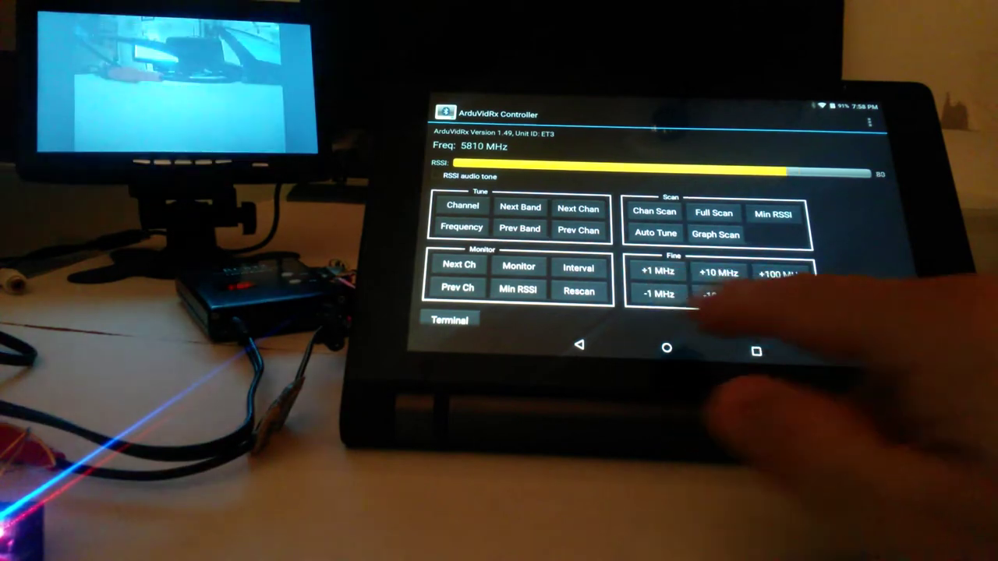
pyautogui.click(659, 295)
pyautogui.click(713, 271)
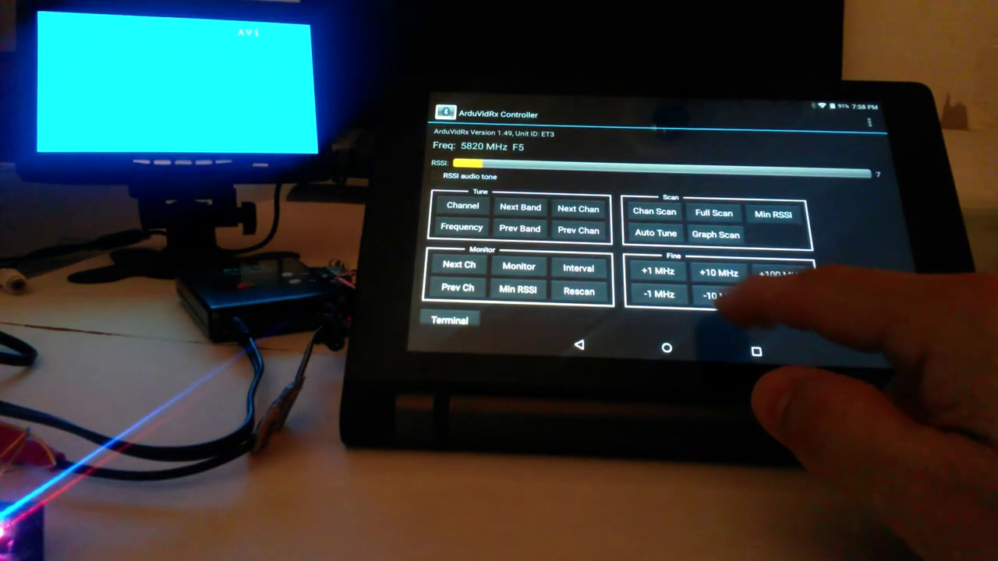
pyautogui.click(713, 295)
pyautogui.click(713, 295)
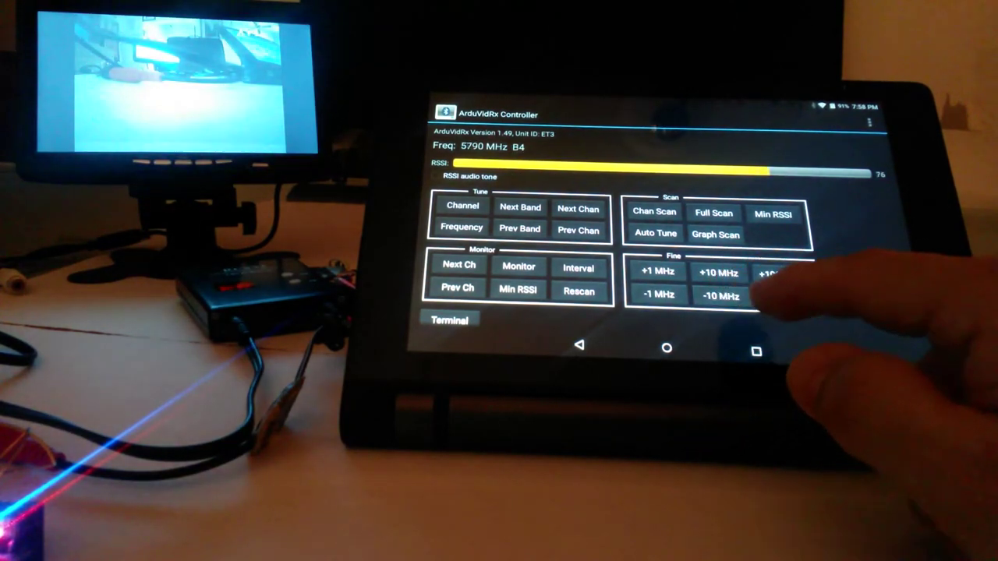
pyautogui.click(713, 272)
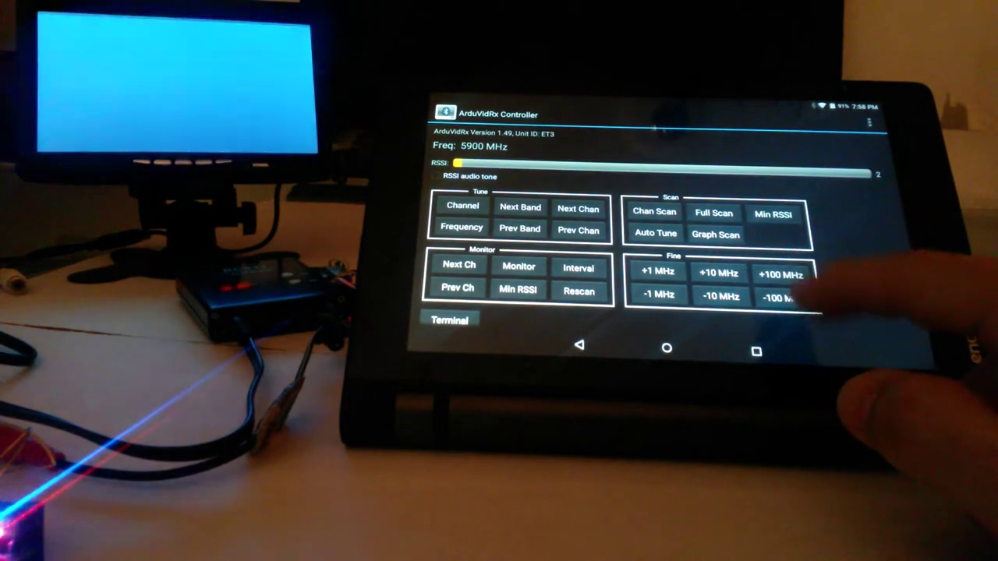
pyautogui.click(783, 272)
pyautogui.click(783, 298)
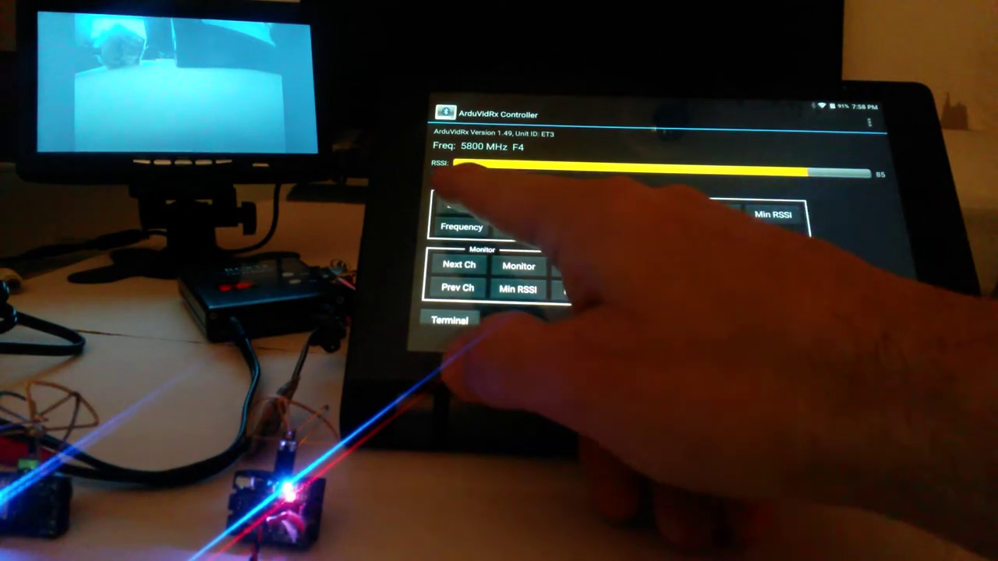
# Step: Pick F1 5740 MHz from Select Channel, then pick F4 5800 MHz again
pyautogui.click(463, 206)
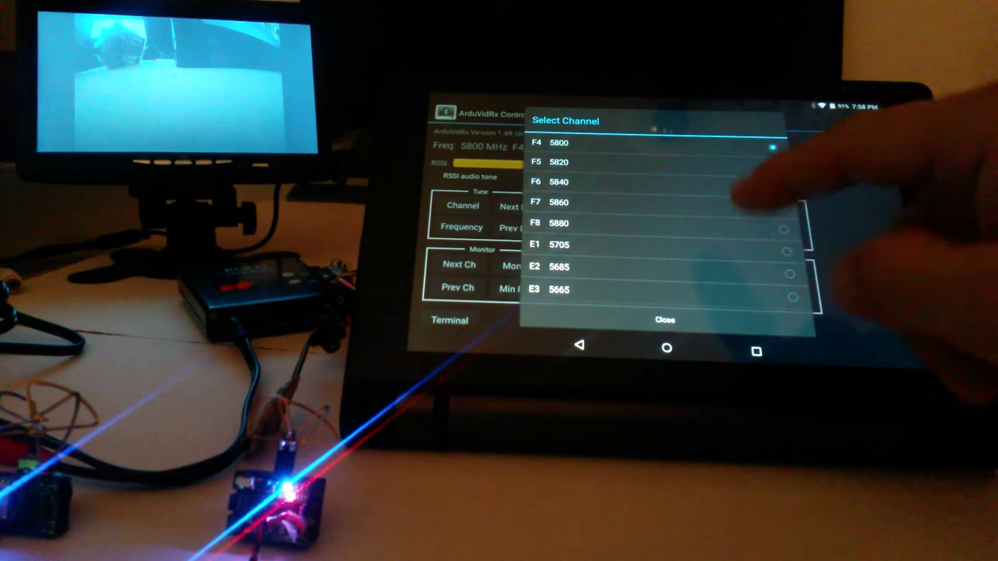
pyautogui.scroll(3, 655, 218)
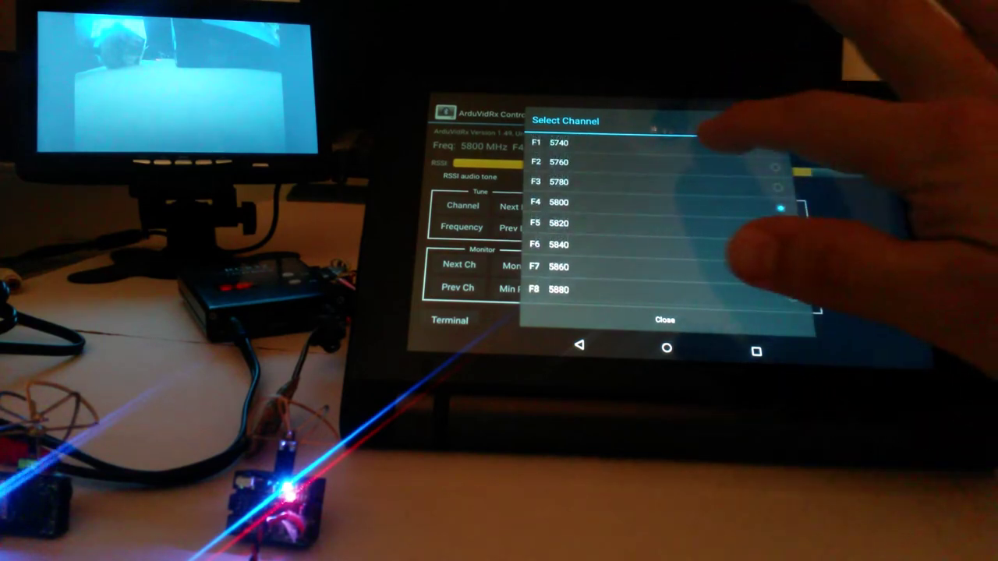
pyautogui.click(659, 142)
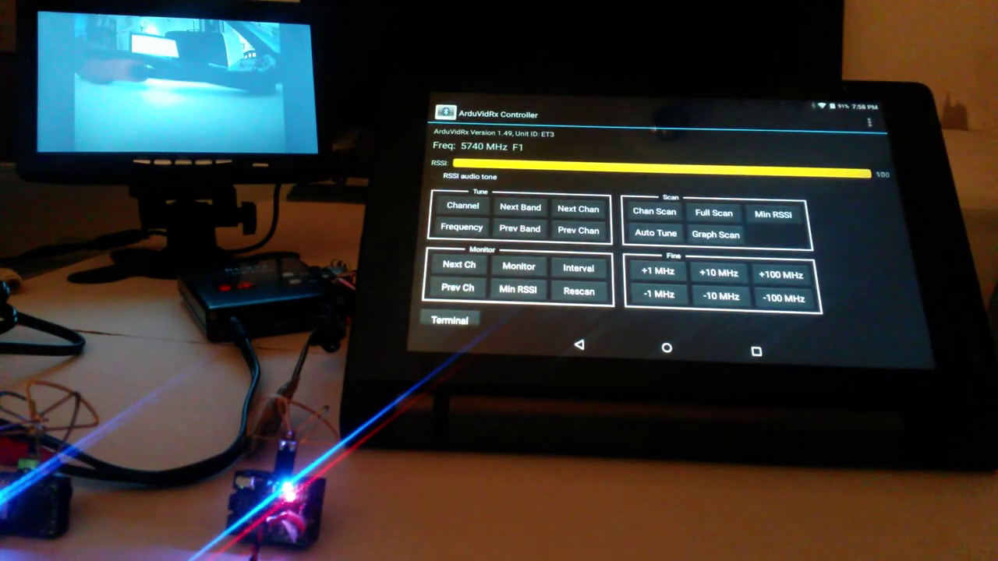
pyautogui.click(462, 205)
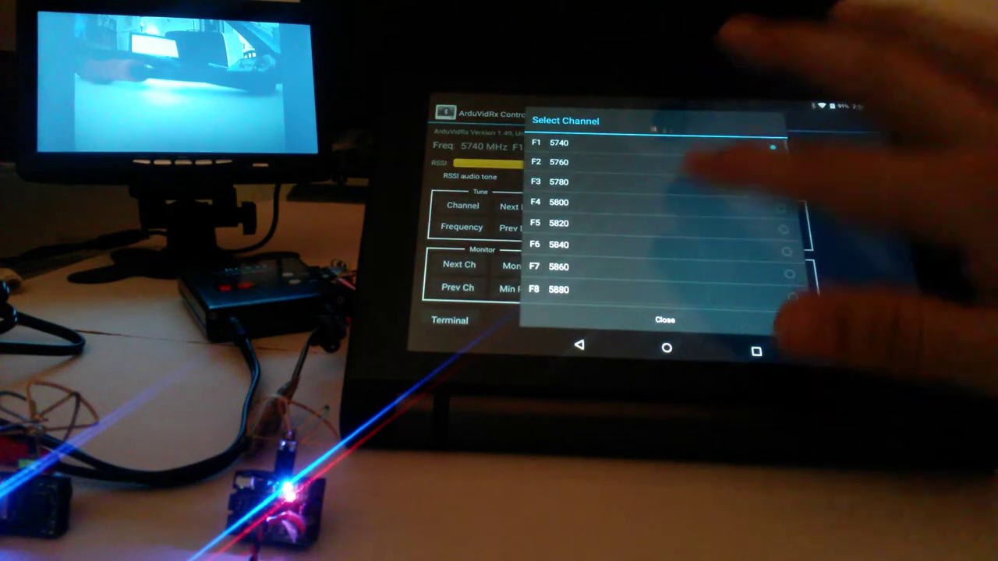
pyautogui.click(658, 202)
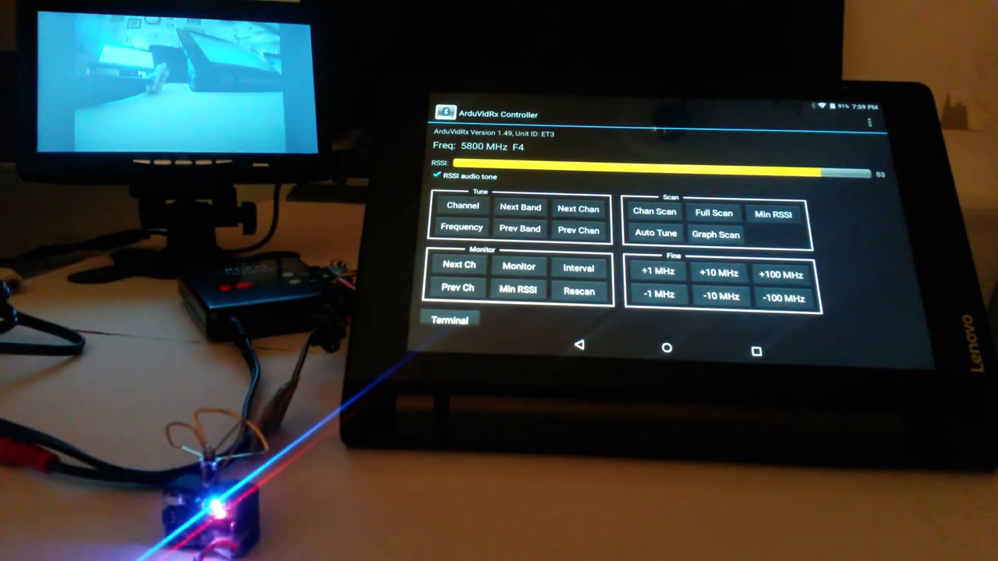
# Step: Uncheck the RSSI audio tone while staying on 5800 MHz F4
pyautogui.click(437, 176)
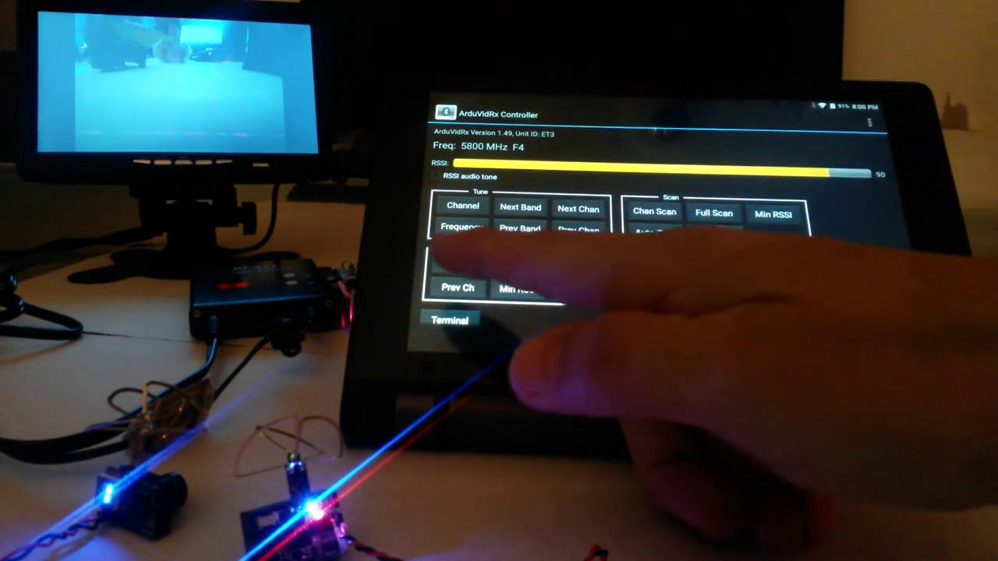
# Step: Step between band channels F1 5740 and F4 5800 with Next Band, Prev Band and Next Chan
pyautogui.click(515, 230)
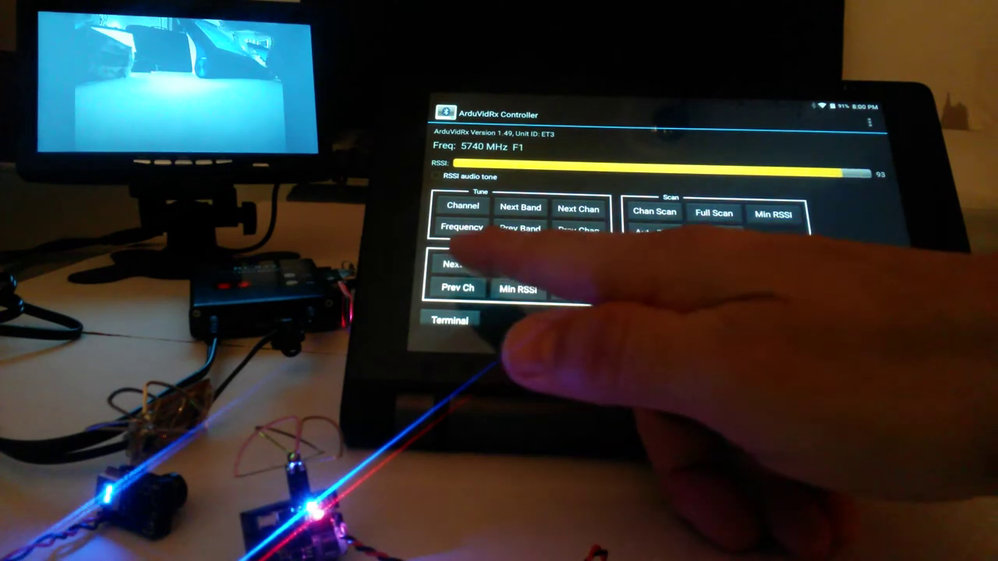
pyautogui.click(520, 209)
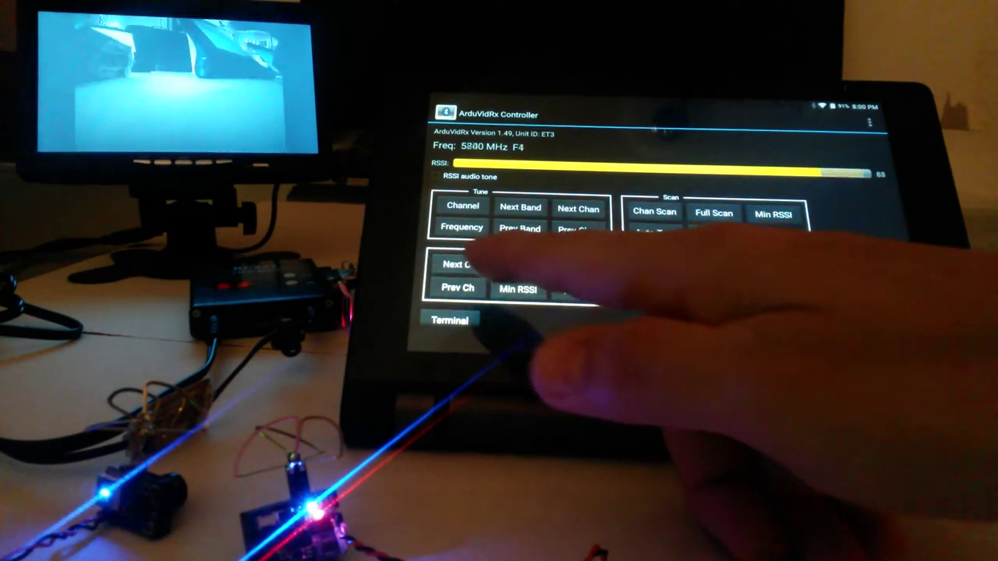
pyautogui.click(520, 229)
pyautogui.click(520, 208)
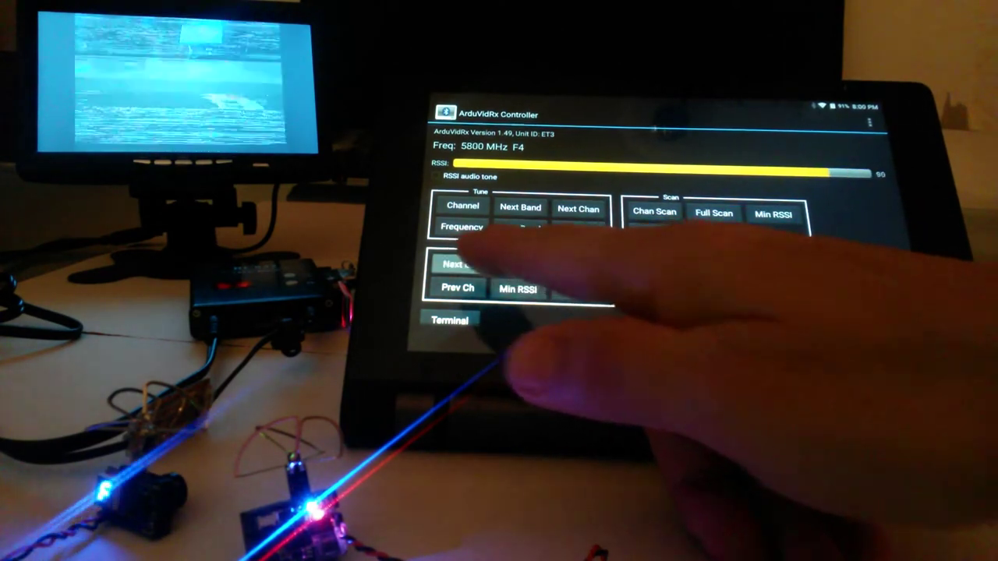
pyautogui.click(520, 228)
pyautogui.click(459, 265)
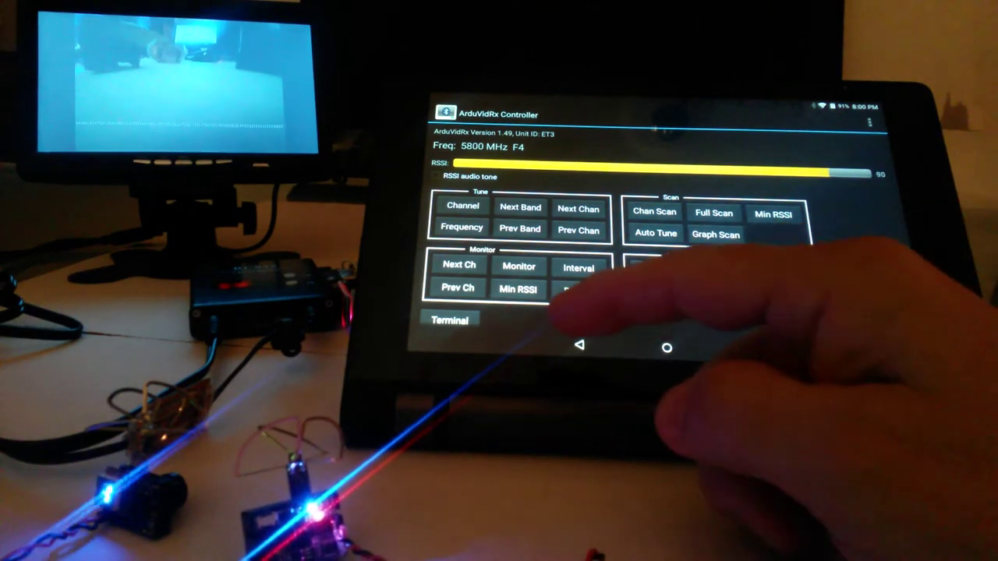
# Step: Cycle between the monitored channels F1 and F4 with Monitor Next Ch and Prev Ch
pyautogui.click(457, 288)
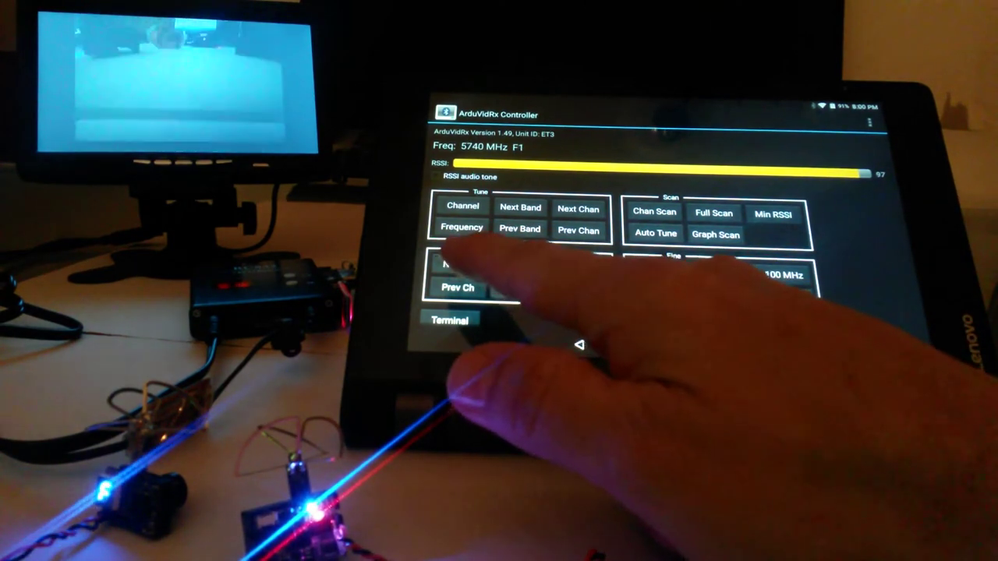
pyautogui.click(459, 266)
pyautogui.click(458, 288)
pyautogui.click(459, 265)
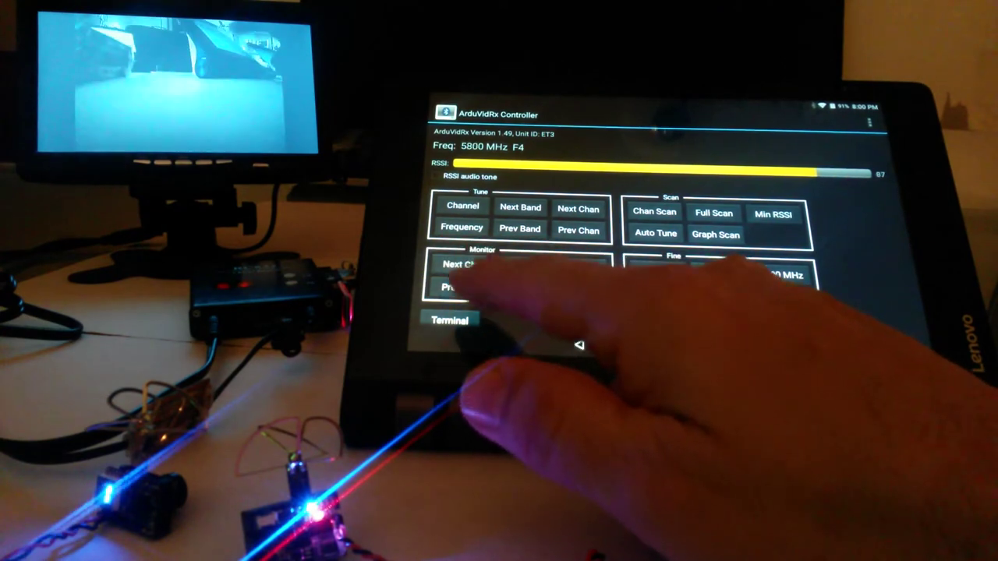
pyautogui.click(458, 287)
pyautogui.click(459, 266)
pyautogui.click(458, 288)
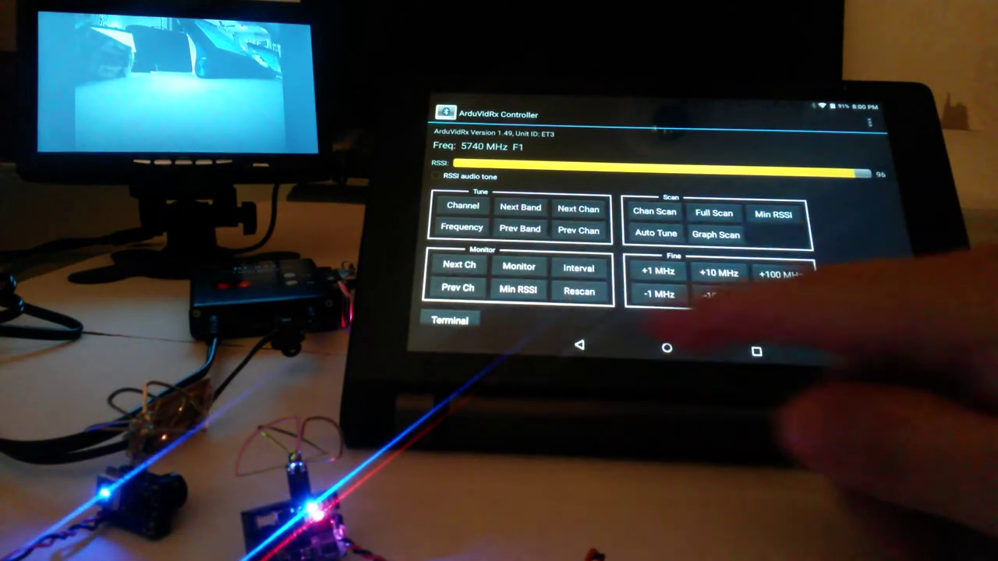
# Step: Run monitor mode briefly, stop it on 5740 MHz F1, and bring up the interval setting
pyautogui.click(518, 266)
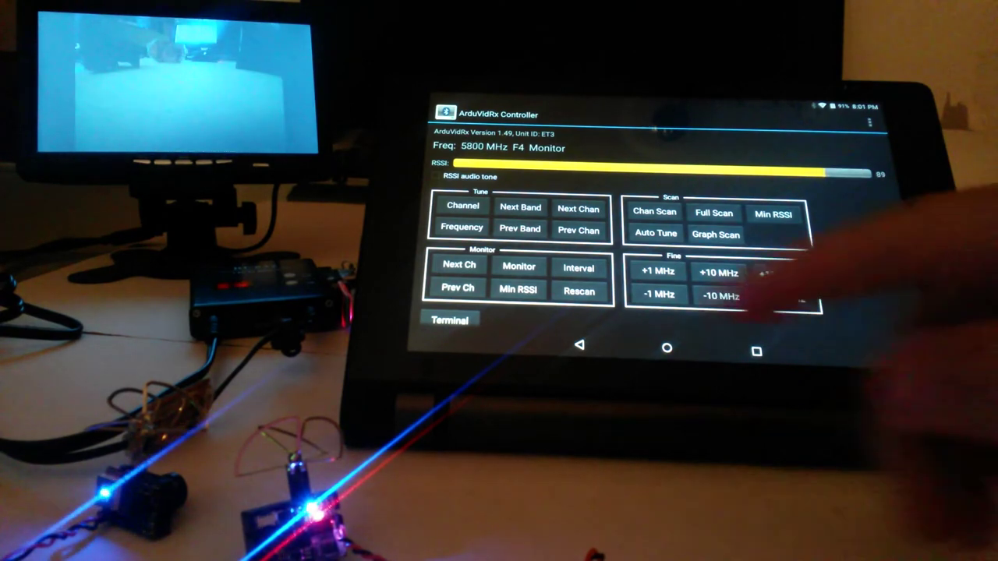
pyautogui.click(578, 230)
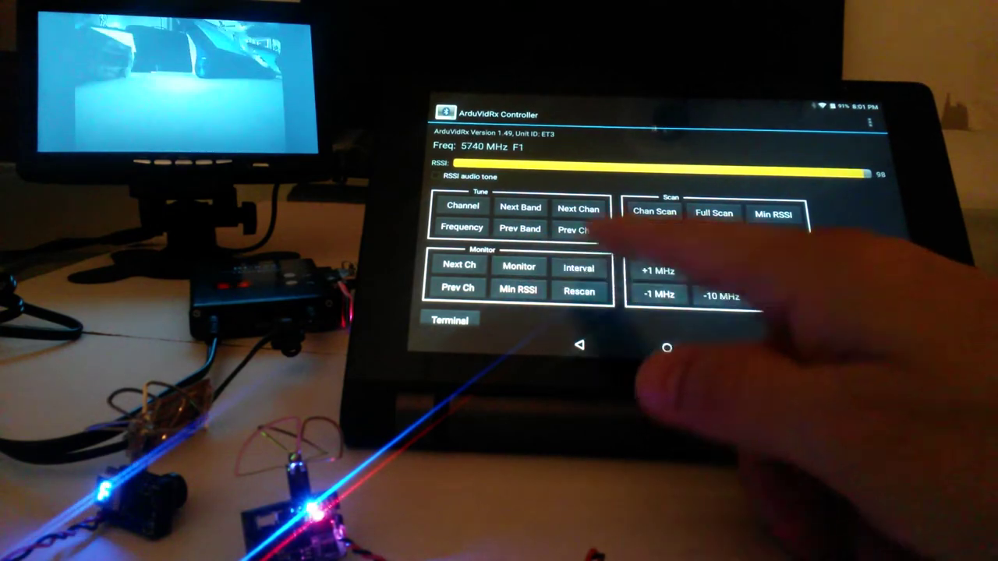
pyautogui.click(578, 267)
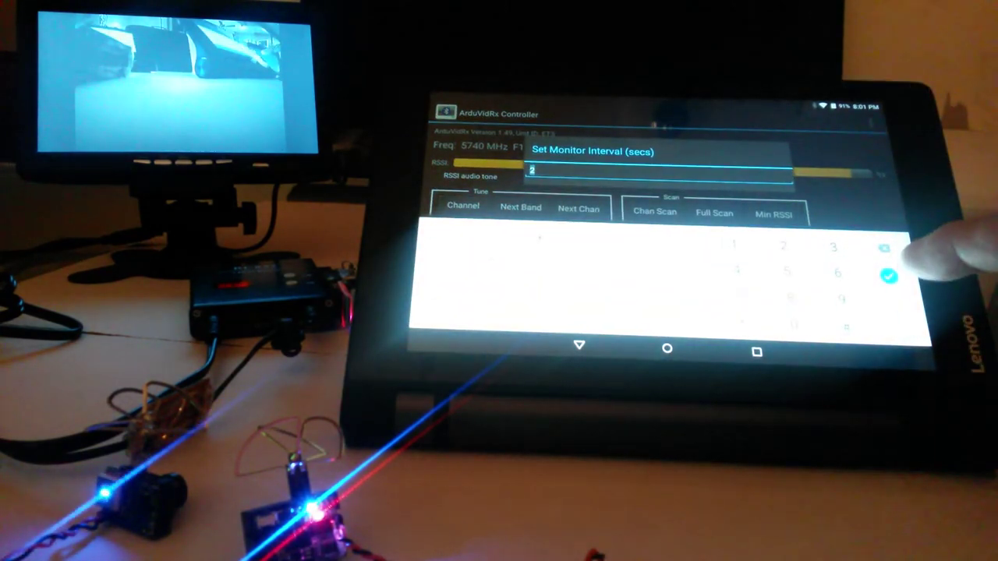
# Step: Confirm a 2 second monitor interval and set the scan minimum RSSI to 30
pyautogui.click(889, 275)
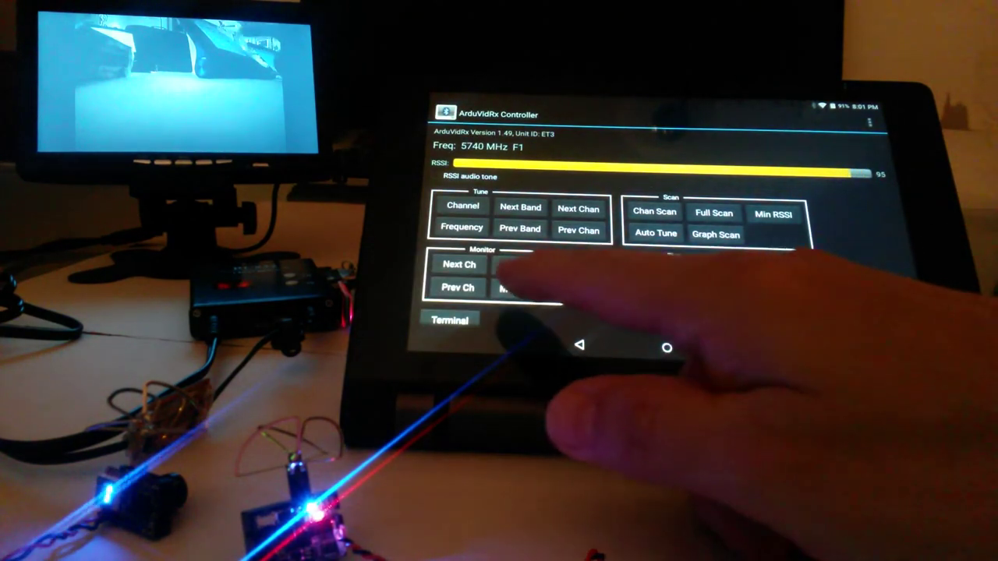
pyautogui.click(524, 288)
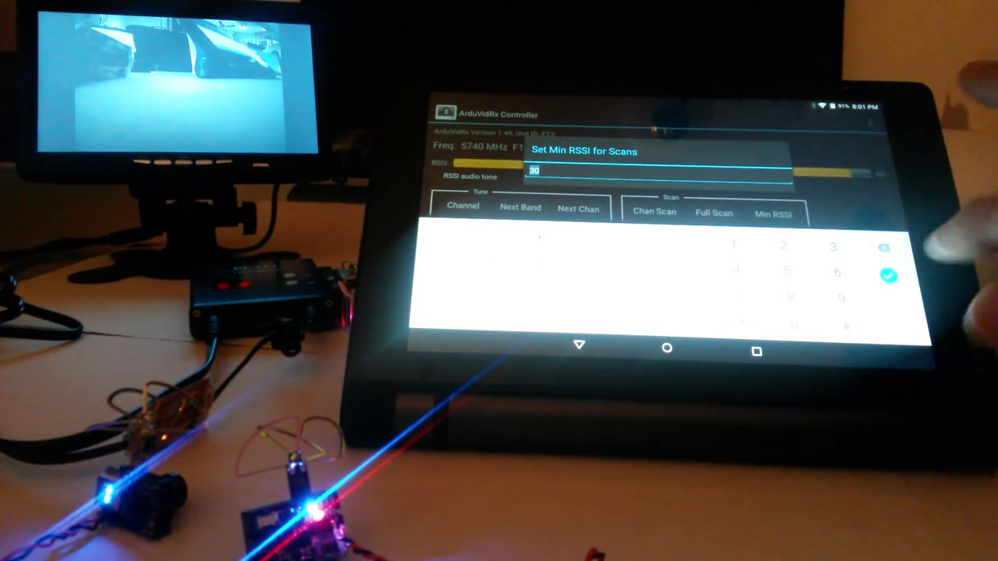
pyautogui.click(888, 274)
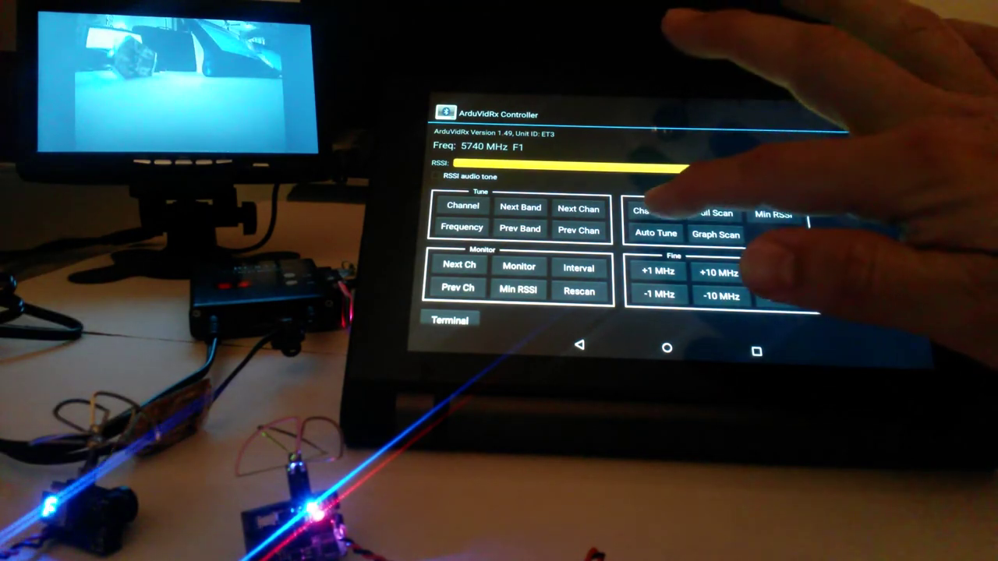
# Step: Run Chan Scan twice finding F1 5740 and F4 5800, close results, then start Full Scan
pyautogui.click(650, 212)
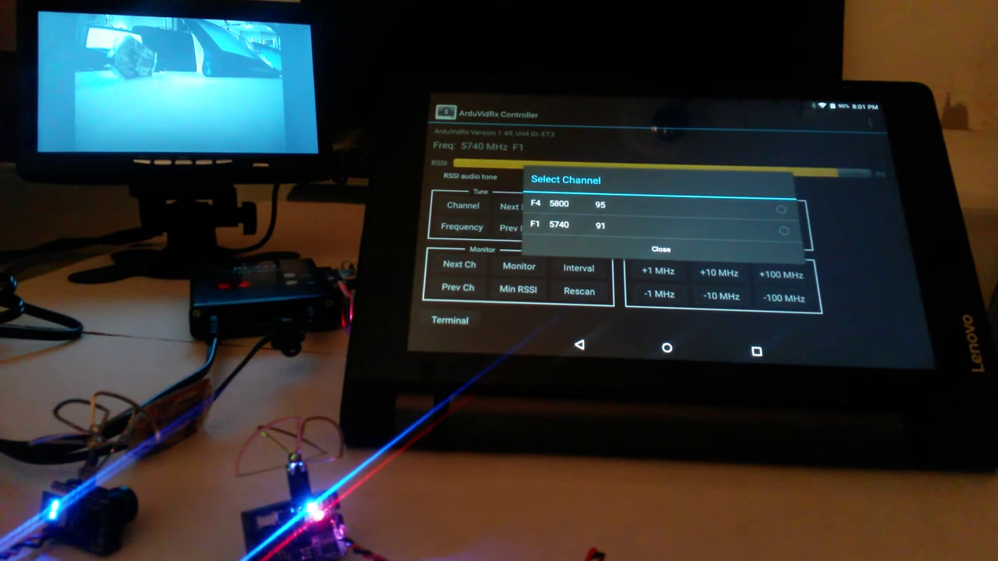
pyautogui.click(660, 249)
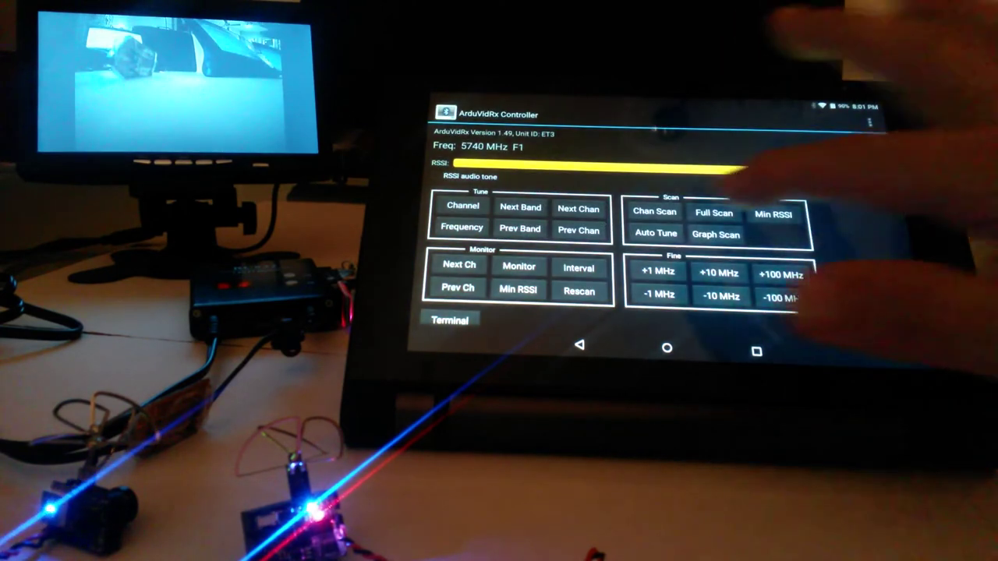
pyautogui.click(655, 213)
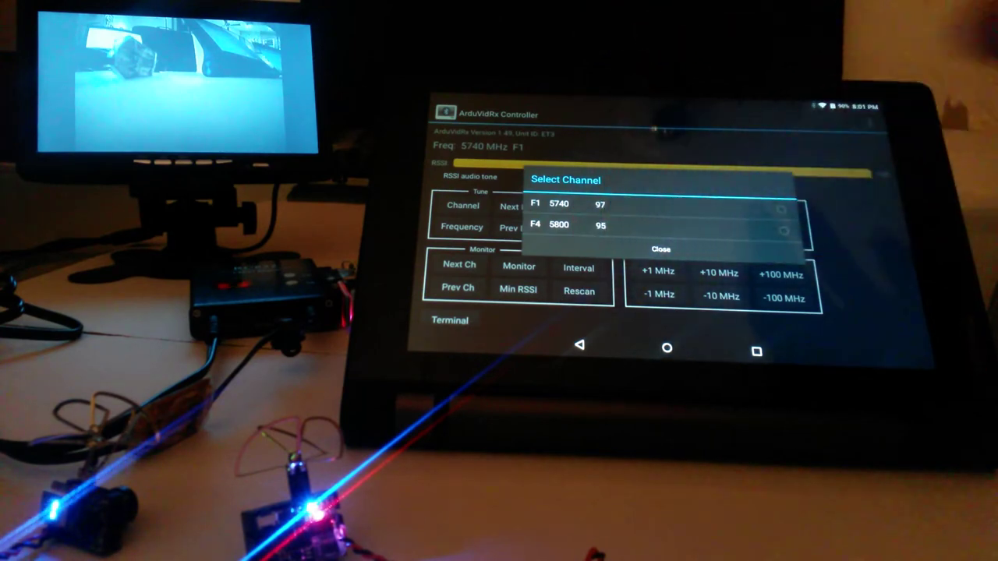
pyautogui.click(661, 249)
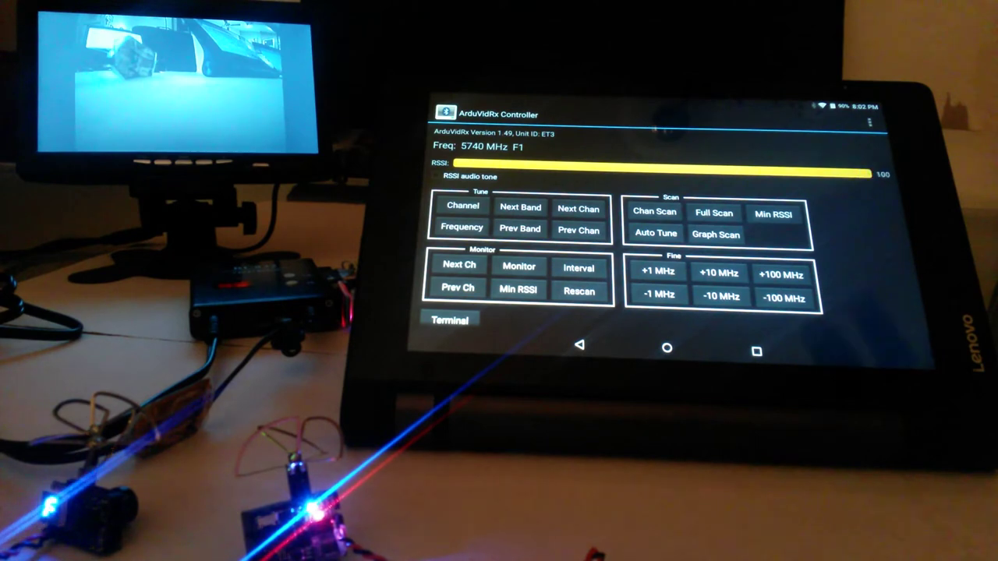
pyautogui.click(713, 213)
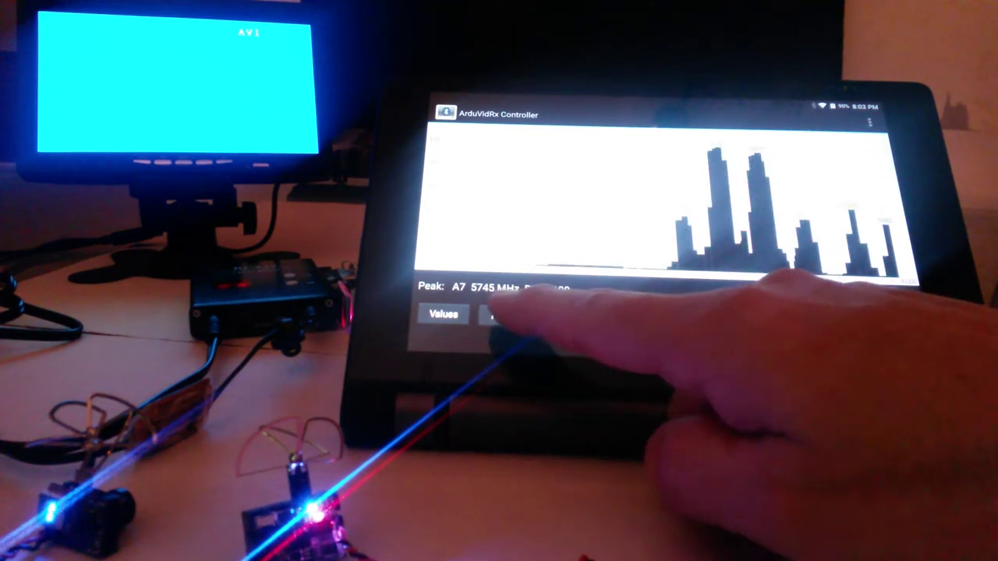
# Step: Pause the spectrum graph scan and pick the F4 5800 MHz peak, then the B1 5733 MHz bar
pyautogui.click(504, 316)
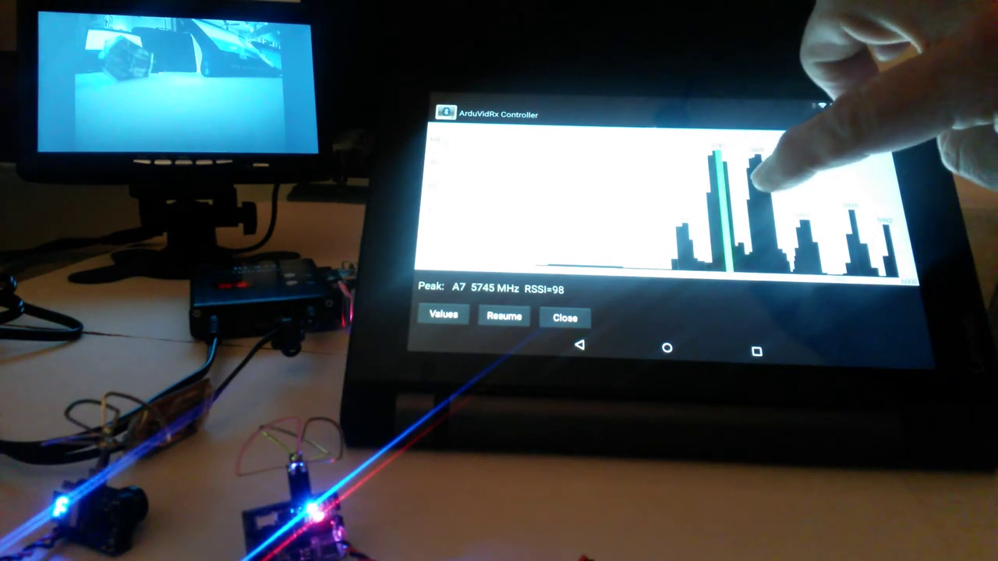
pyautogui.click(768, 180)
pyautogui.click(756, 179)
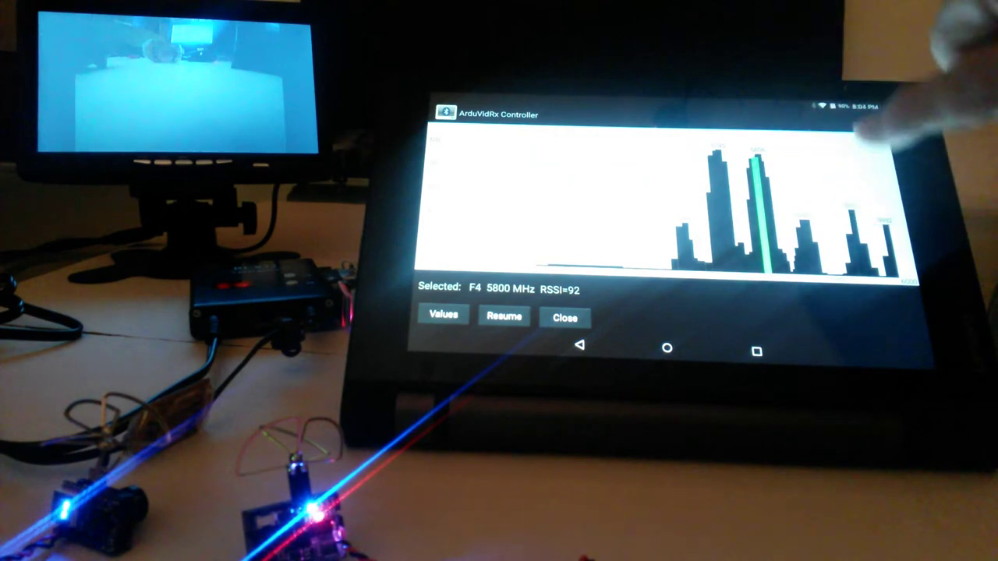
pyautogui.click(716, 210)
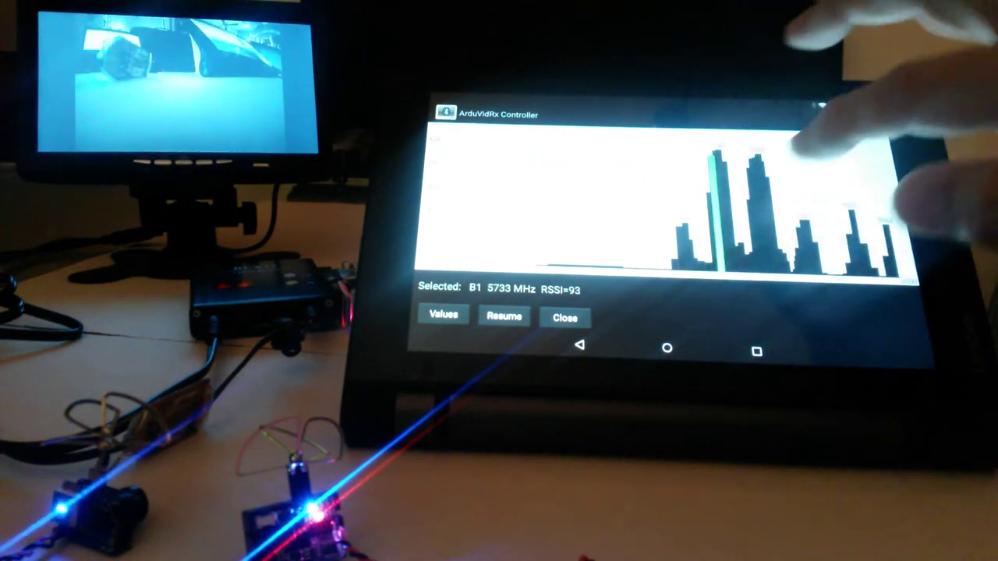
# Step: Pick the A7 5745 MHz peak, then settle on the A4 5805 MHz peak
pyautogui.click(849, 218)
pyautogui.click(725, 195)
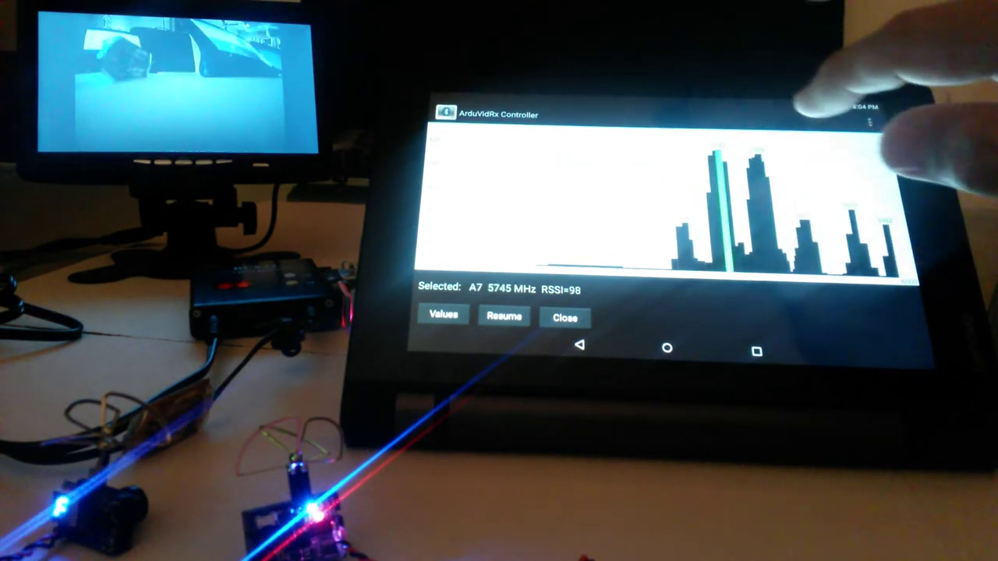
pyautogui.click(757, 179)
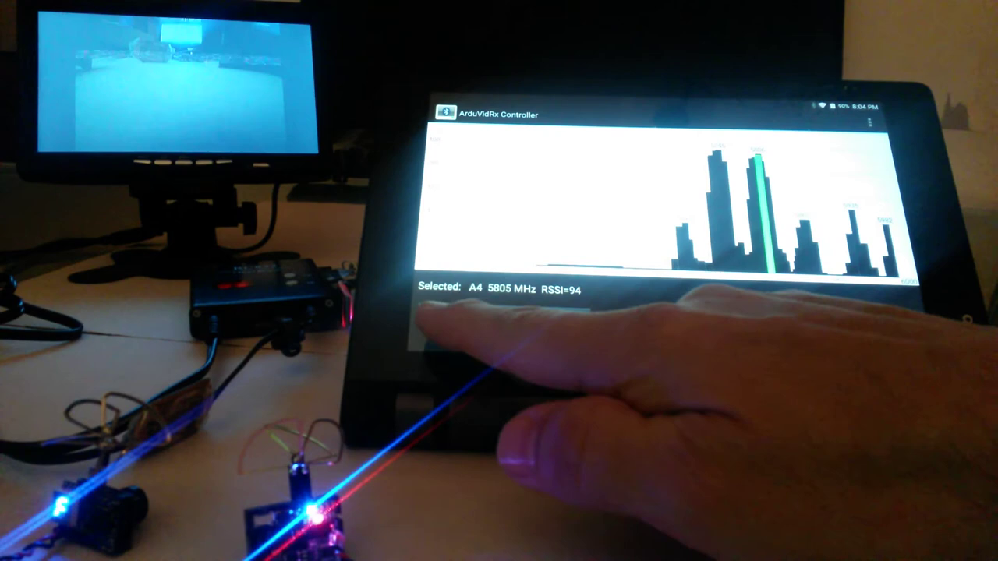
# Step: List the scanned channels and tune to 5795 MHz, then to channel F1 at 5740 MHz
pyautogui.click(441, 313)
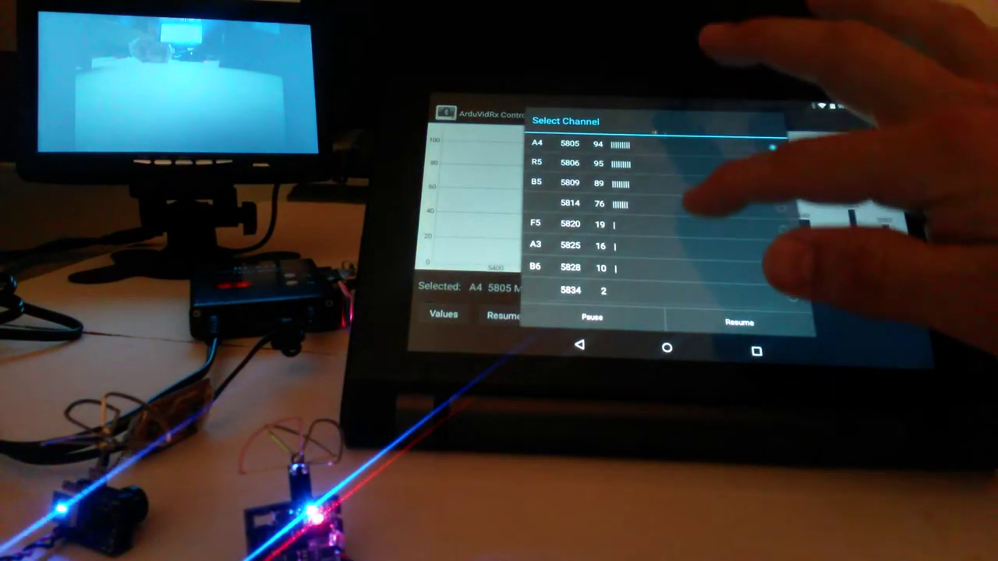
pyautogui.scroll(10, 662, 218)
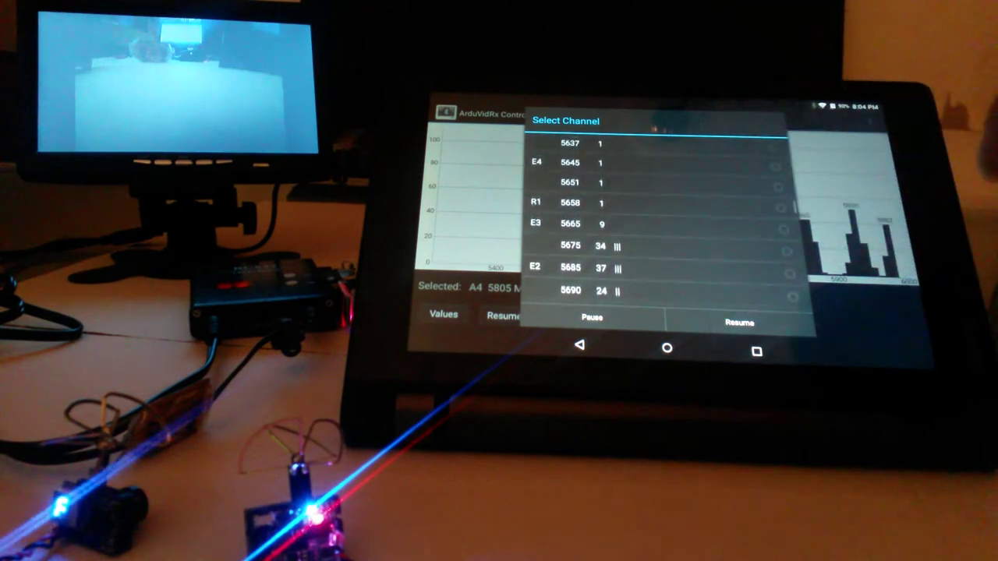
pyautogui.scroll(10, 663, 218)
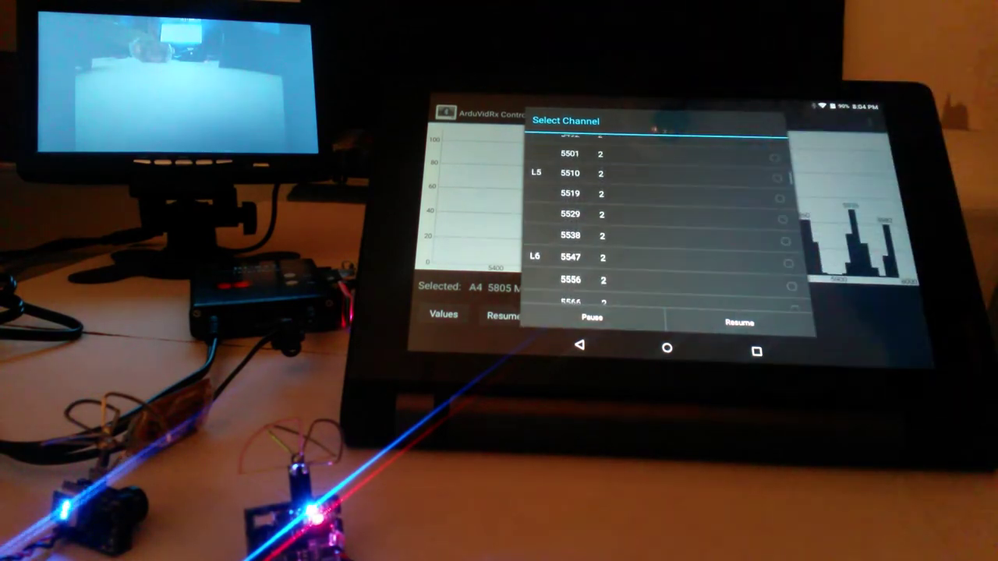
pyautogui.scroll(8, 662, 219)
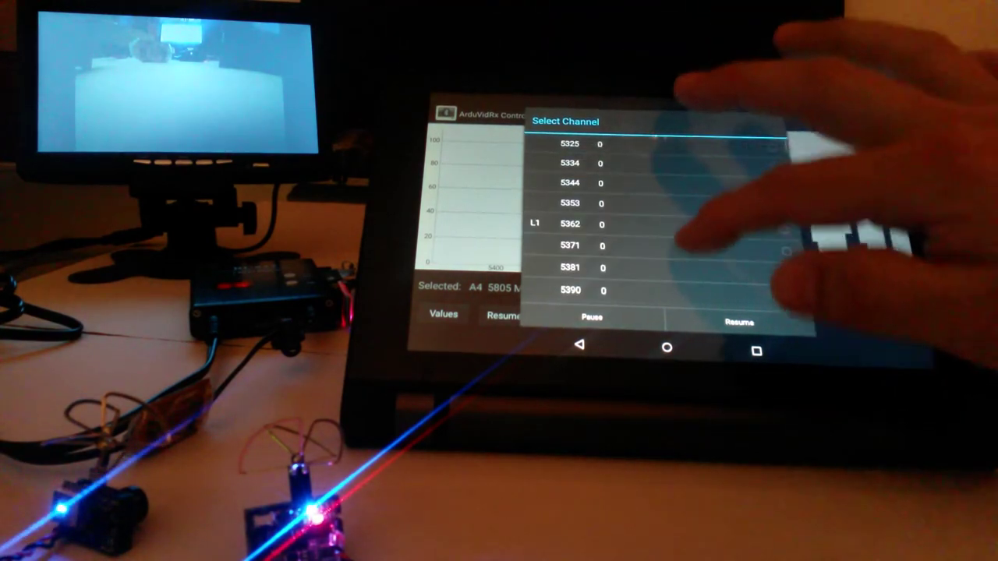
pyautogui.scroll(-10, 663, 218)
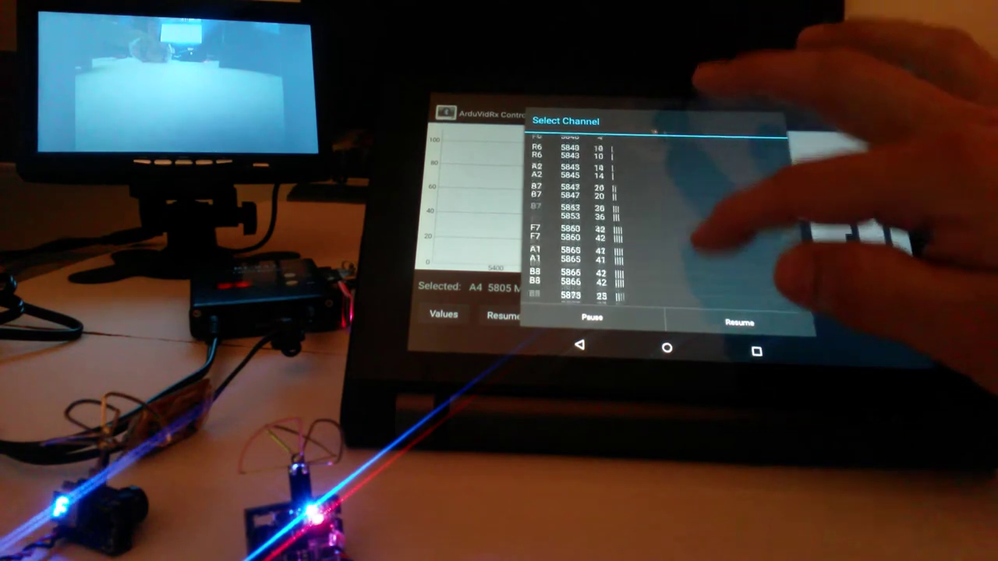
pyautogui.scroll(5, 662, 219)
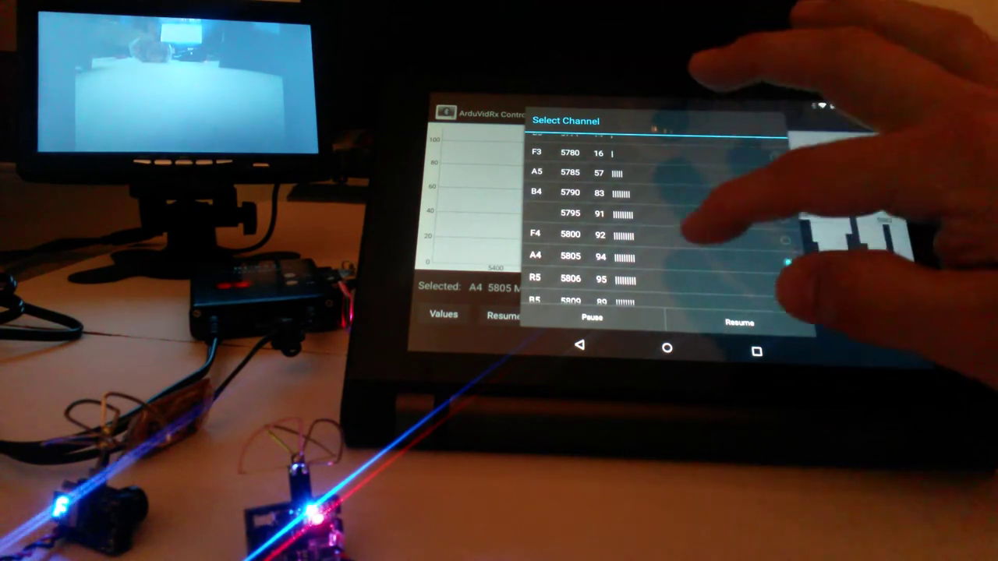
pyautogui.scroll(-5, 663, 218)
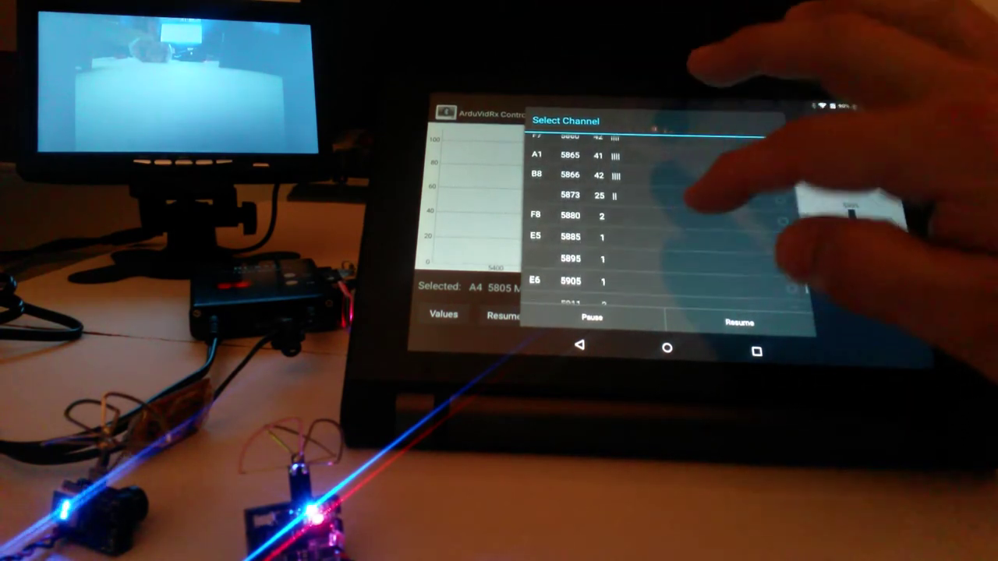
pyautogui.scroll(-5, 663, 218)
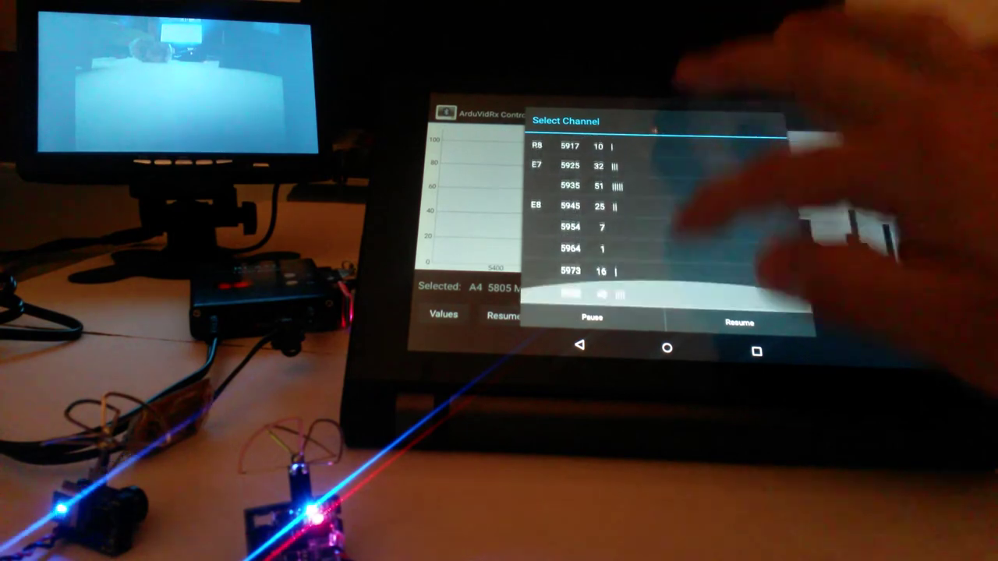
pyautogui.scroll(5, 663, 218)
pyautogui.click(779, 212)
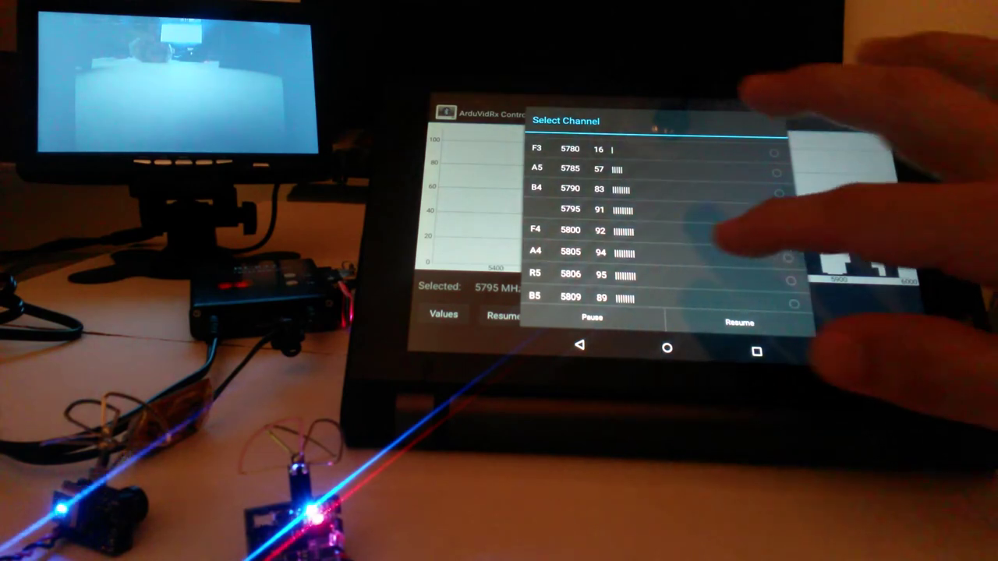
pyautogui.scroll(-5, 701, 218)
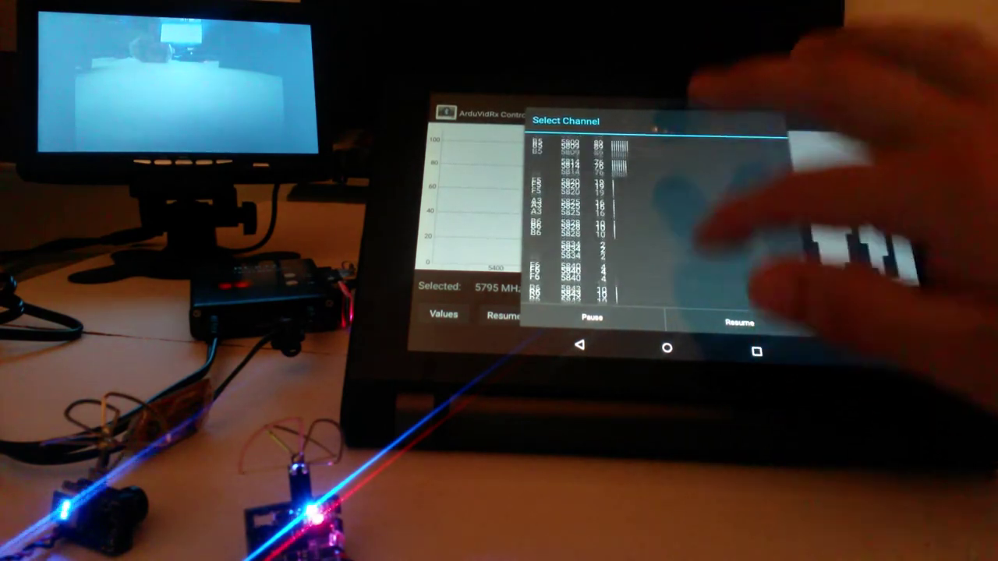
pyautogui.scroll(5, 701, 218)
pyautogui.scroll(3, 701, 218)
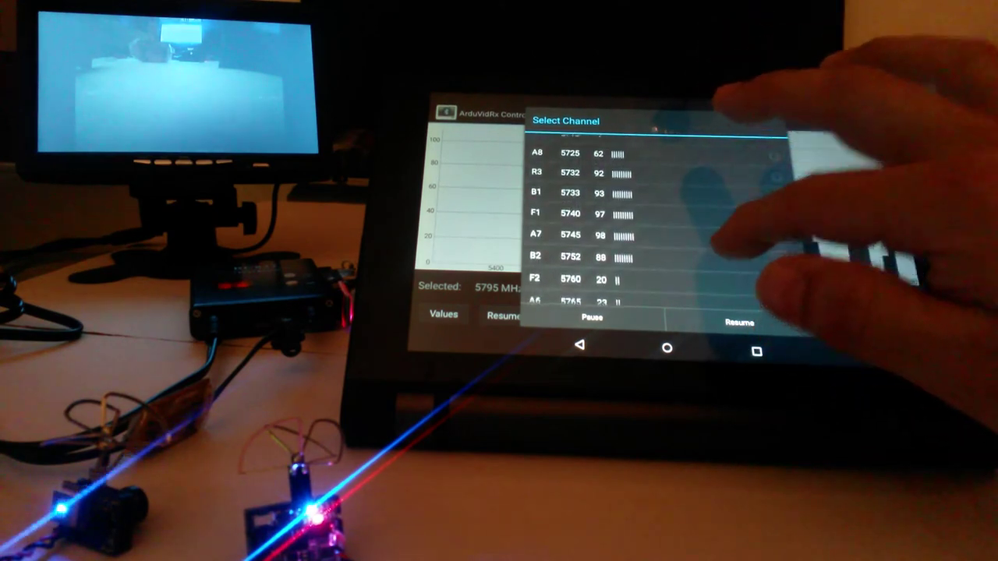
pyautogui.click(740, 215)
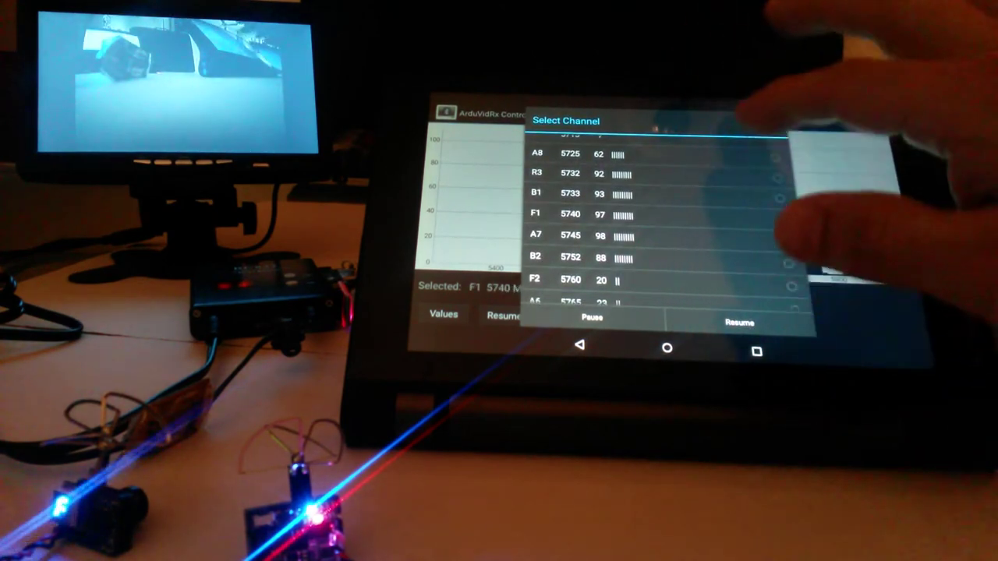
pyautogui.scroll(-5, 701, 219)
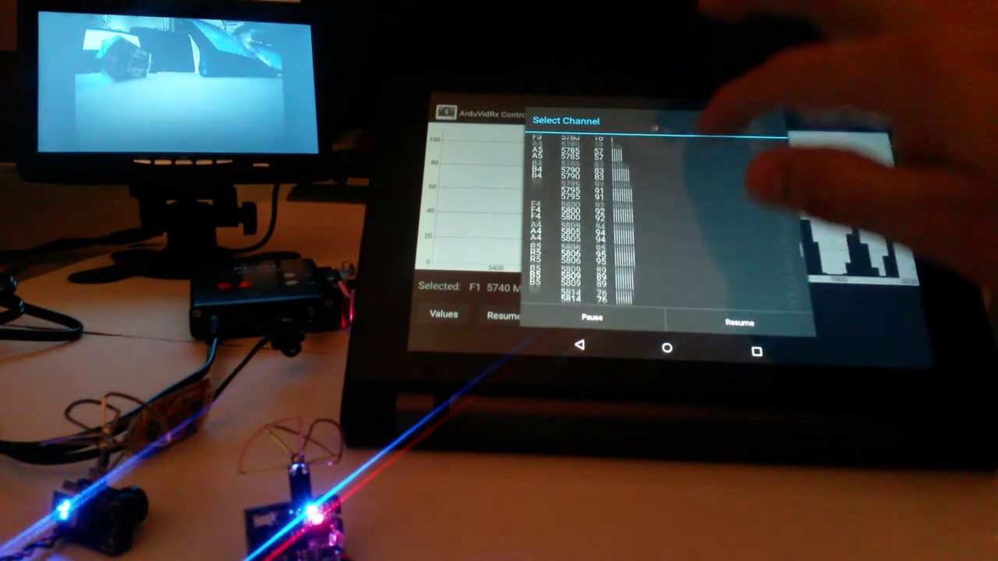
pyautogui.scroll(-3, 702, 218)
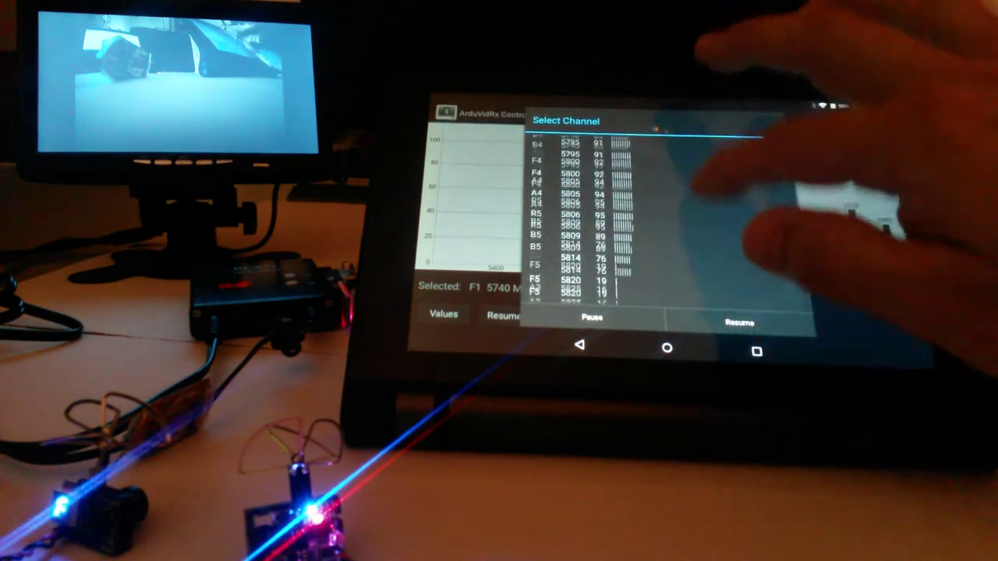
pyautogui.scroll(-4, 702, 219)
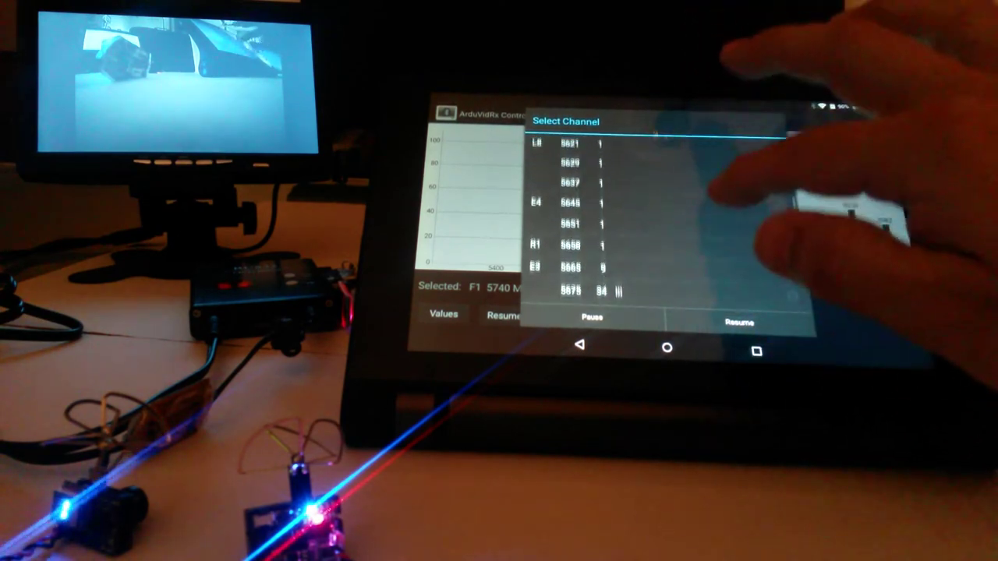
pyautogui.scroll(3, 702, 218)
# Step: Try the 5603 MHz channel, return to F1 5740 MHz and go back to the spectrum graph
pyautogui.click(701, 188)
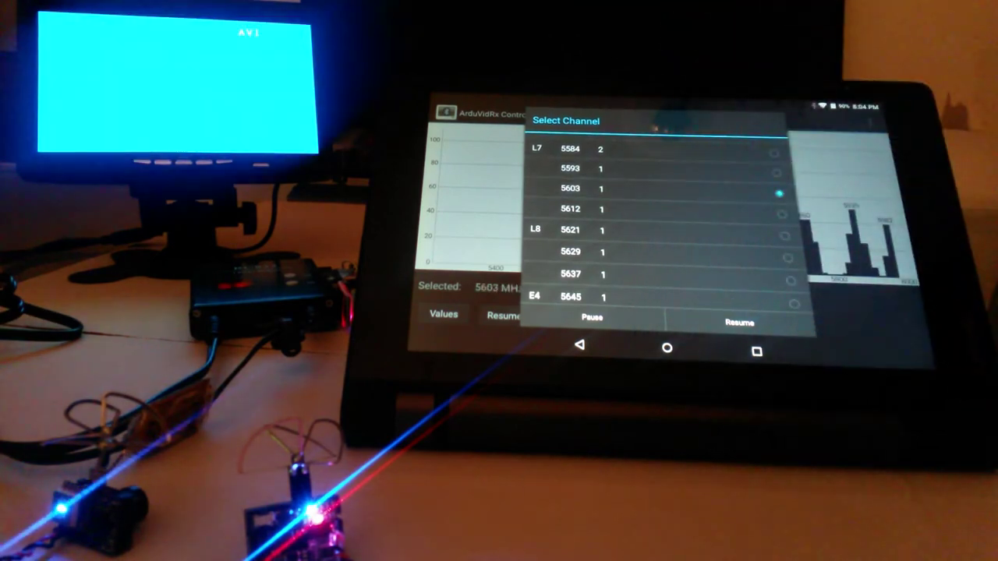
pyautogui.scroll(-4, 702, 218)
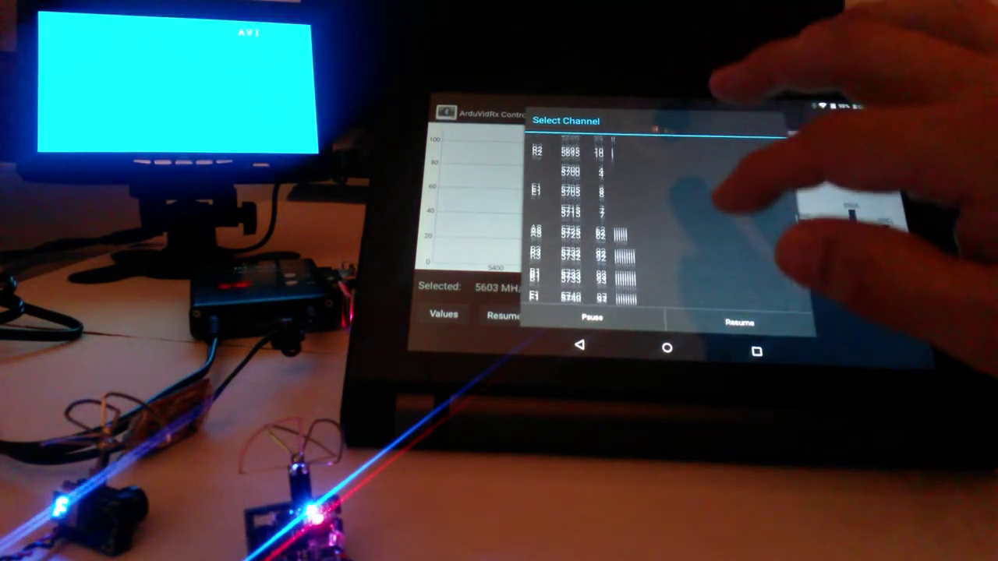
pyautogui.scroll(-2, 702, 219)
pyautogui.click(778, 191)
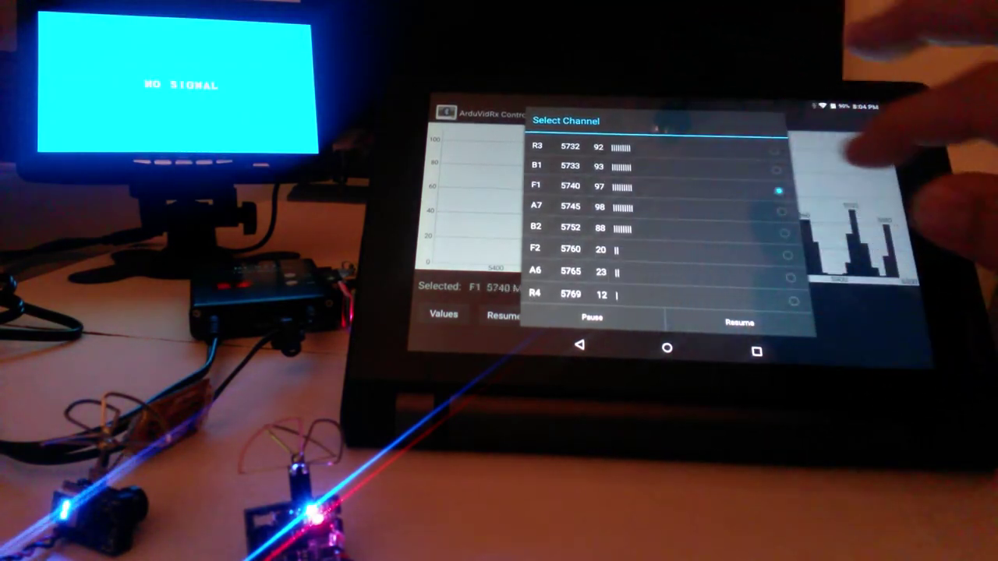
pyautogui.click(739, 322)
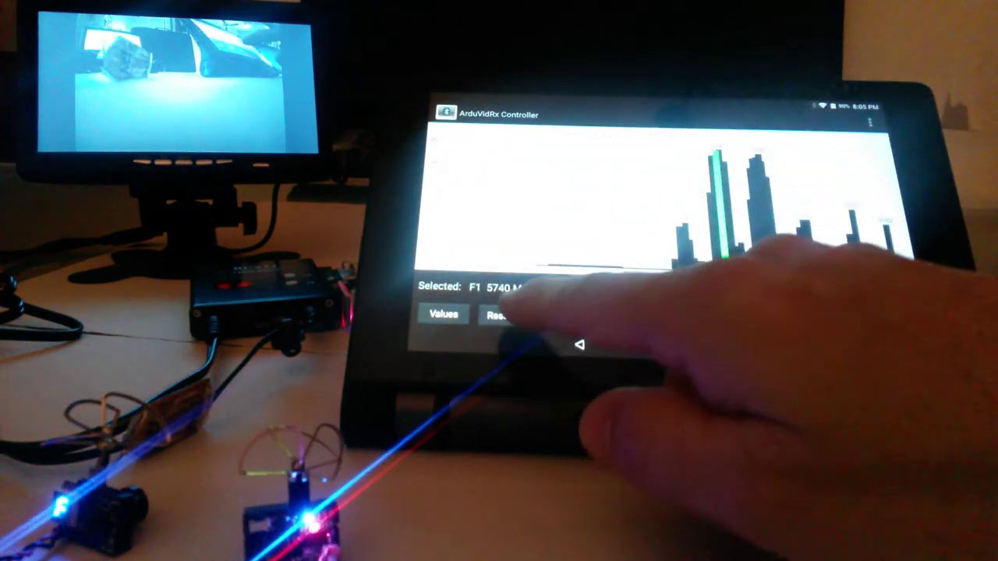
# Step: Rescan and pause the spectrum, pick B7 5847 then F7 5860 MHz, and resume scanning
pyautogui.click(503, 315)
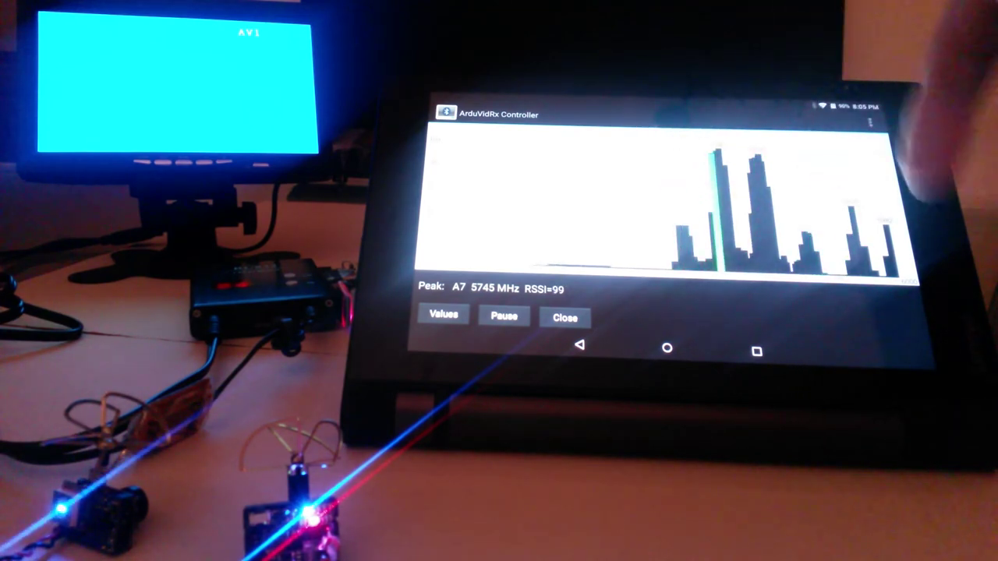
pyautogui.click(503, 317)
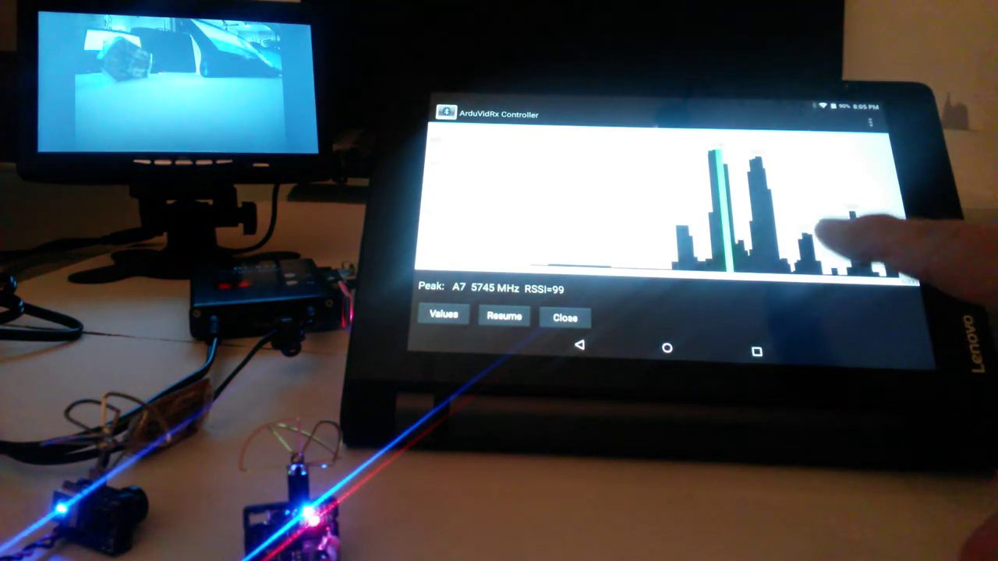
pyautogui.click(834, 242)
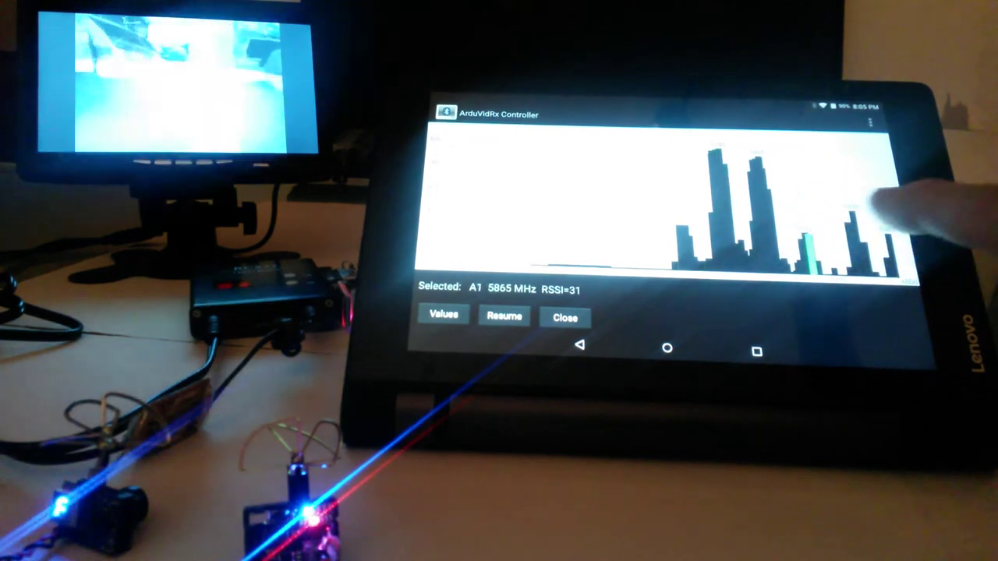
pyautogui.click(807, 249)
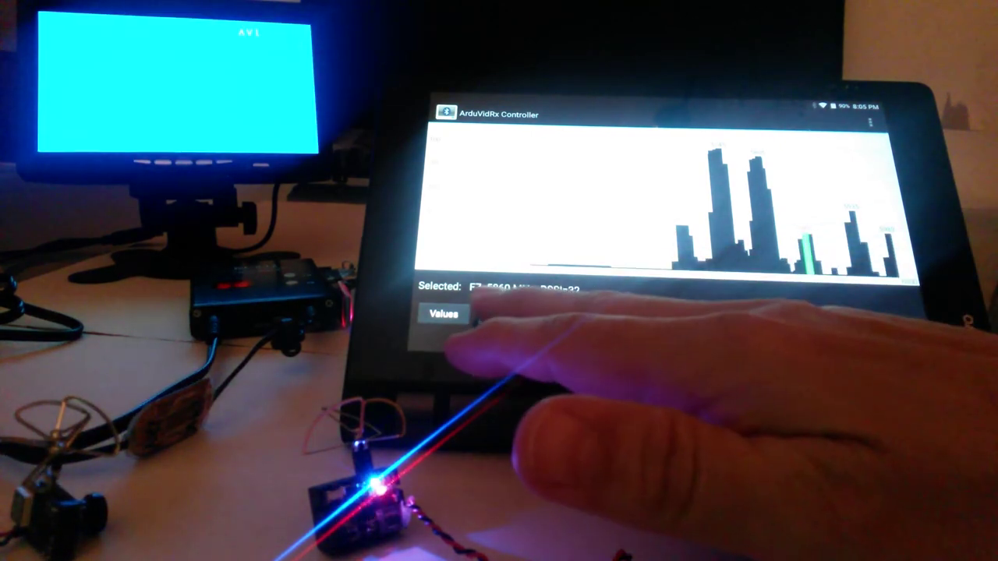
pyautogui.click(504, 316)
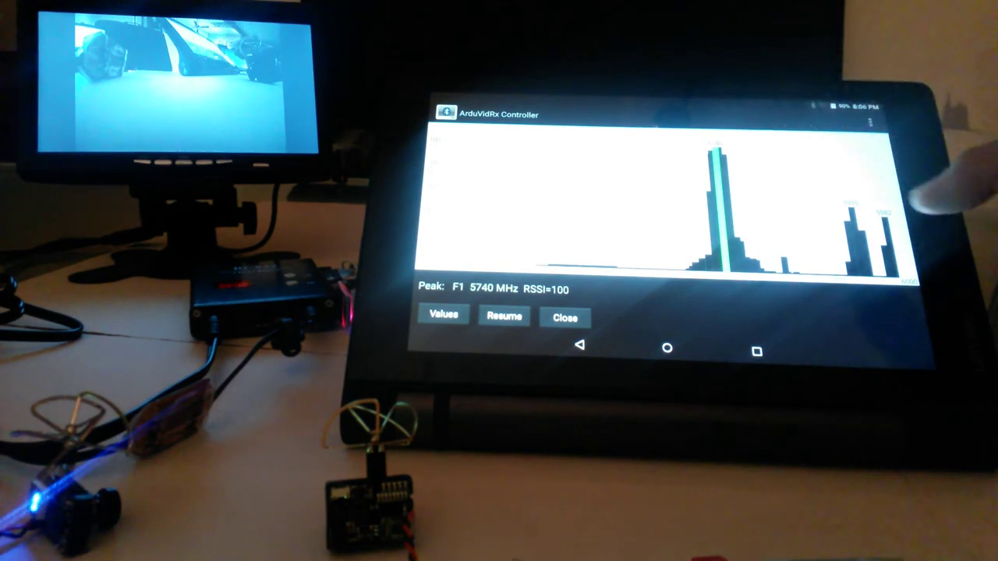
# Step: Tune to the 5935 MHz peak and then the 5982 MHz peak on the graph
pyautogui.click(857, 218)
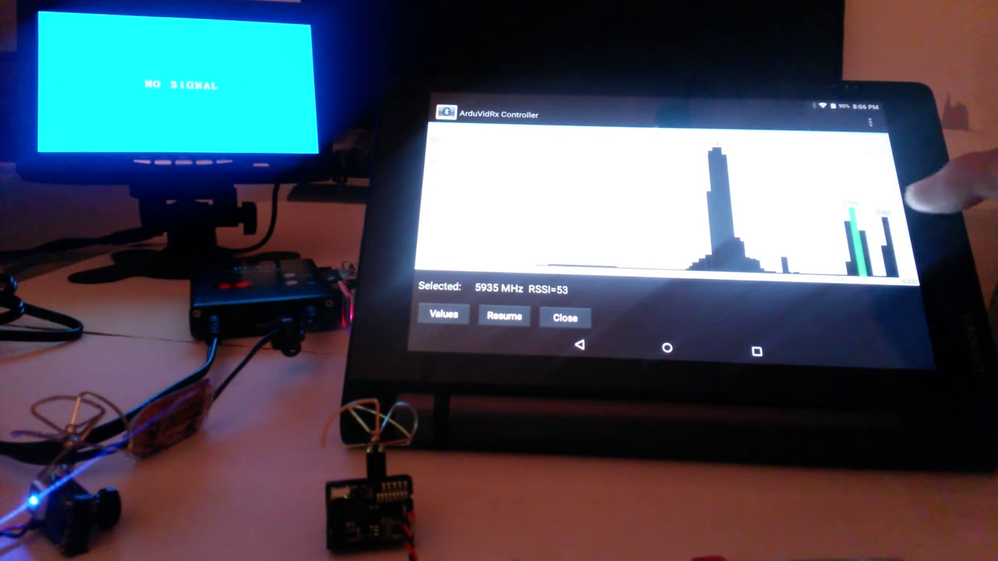
pyautogui.click(887, 242)
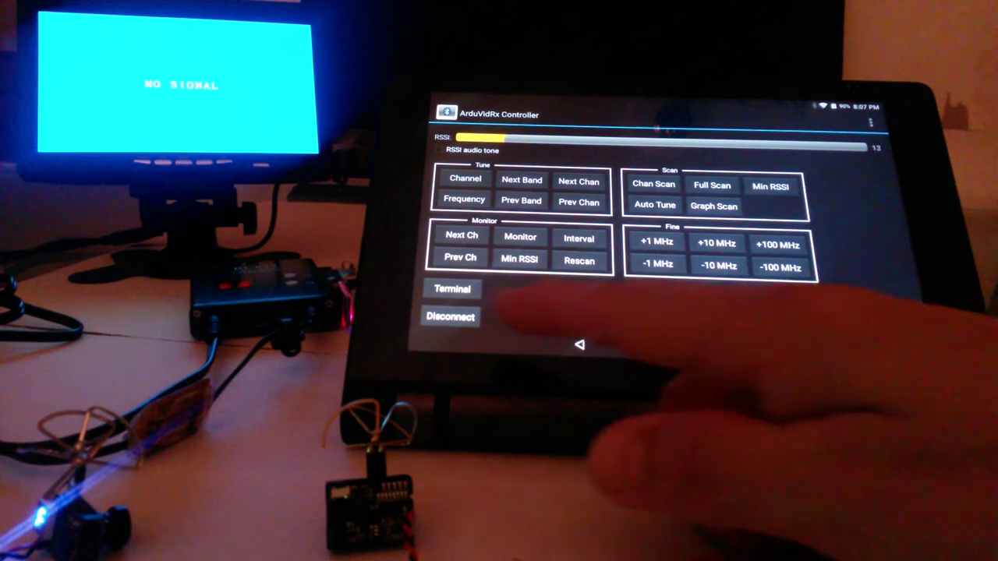
pyautogui.click(452, 288)
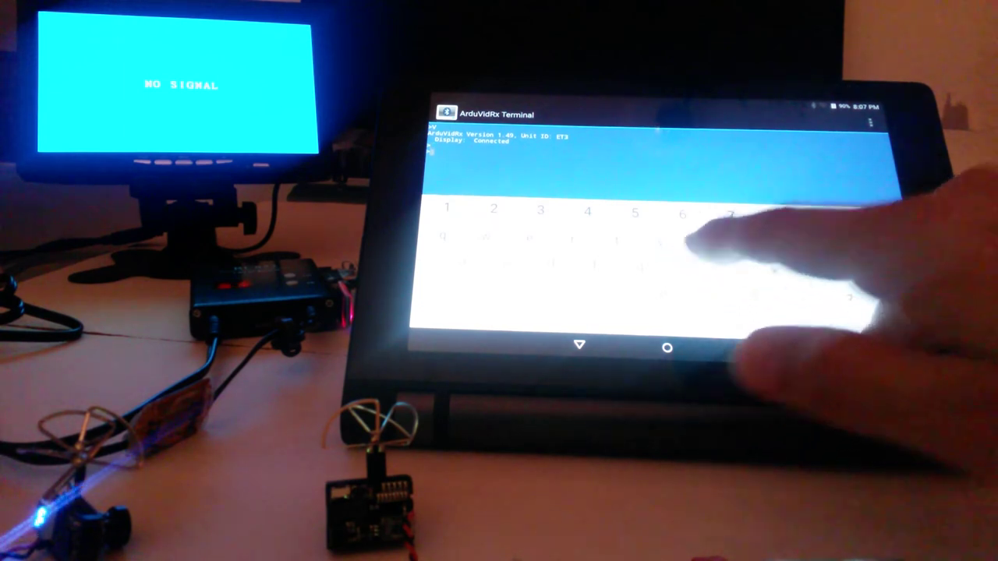
pyautogui.press('Return')
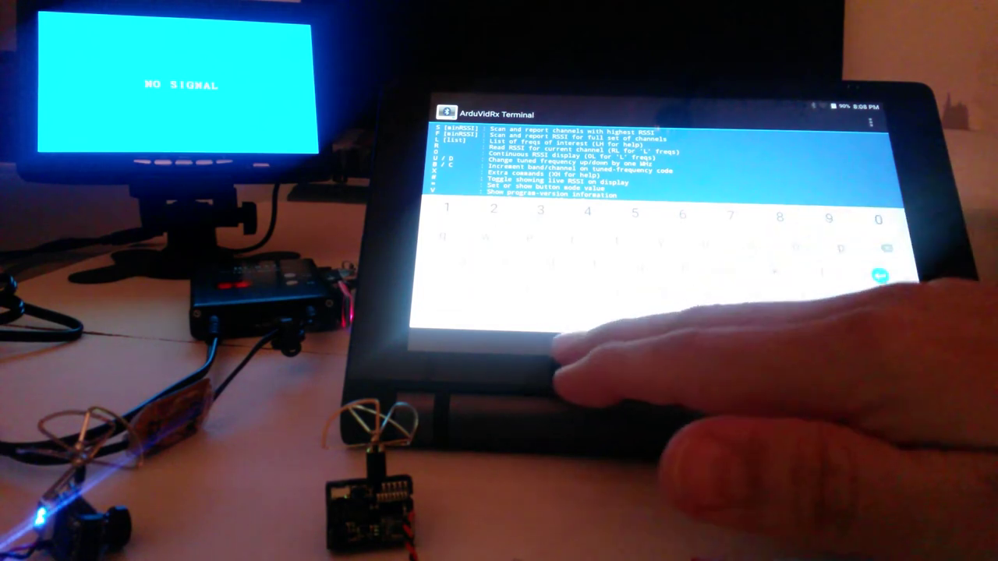
pyautogui.click(579, 345)
pyautogui.click(579, 346)
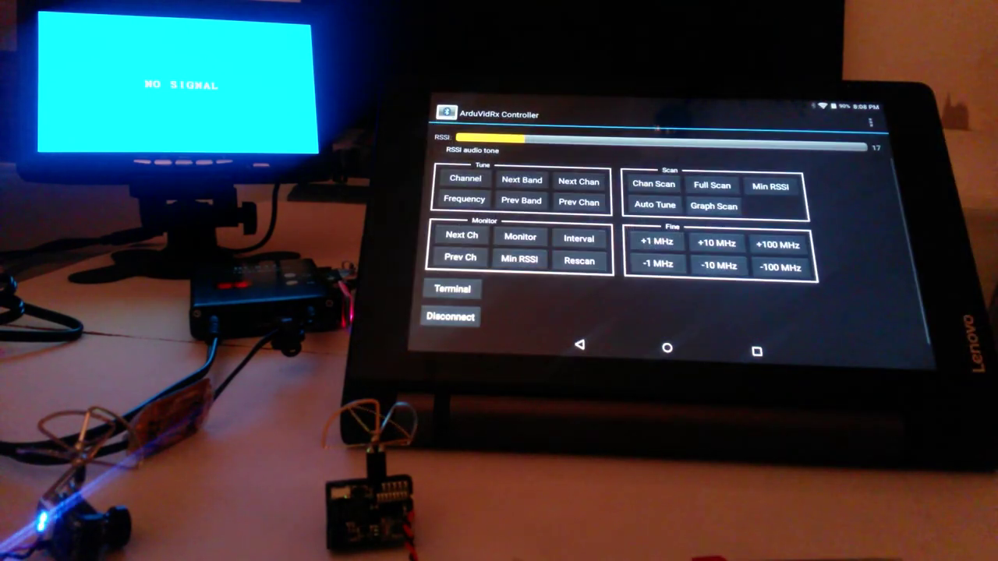